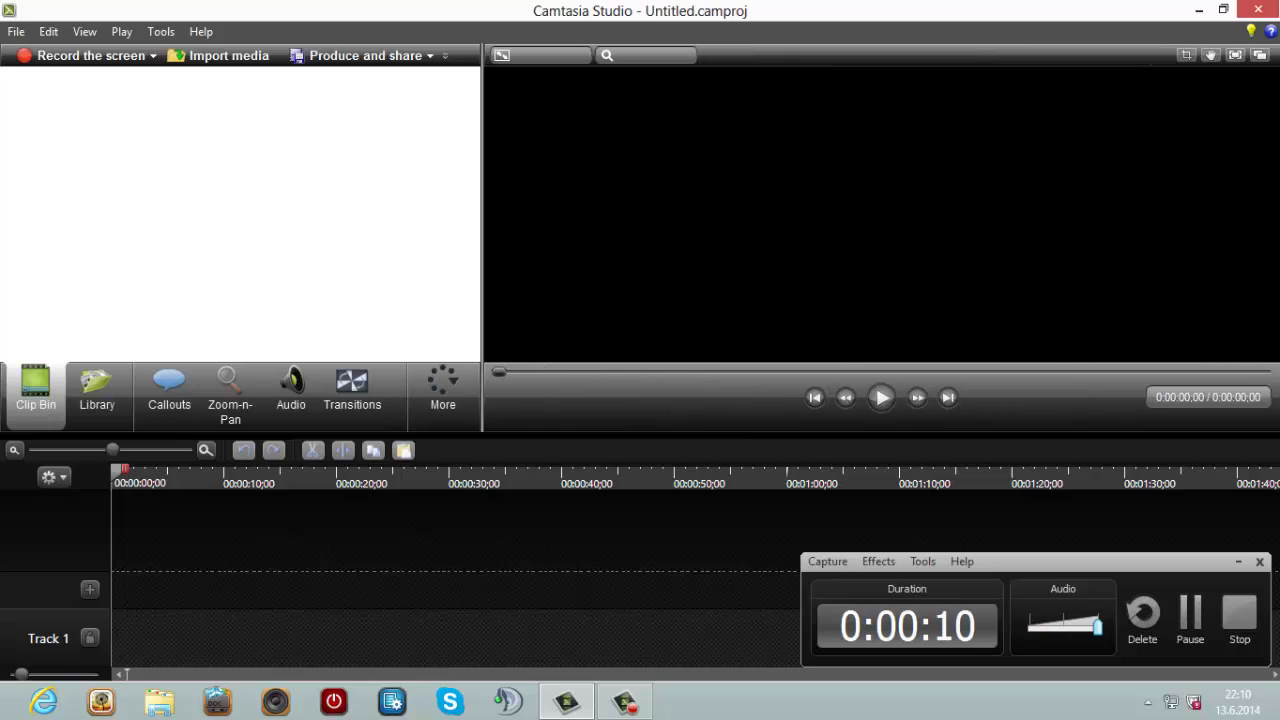
Import the Render video from the desktop into the clip bin.
left_click(218, 55)
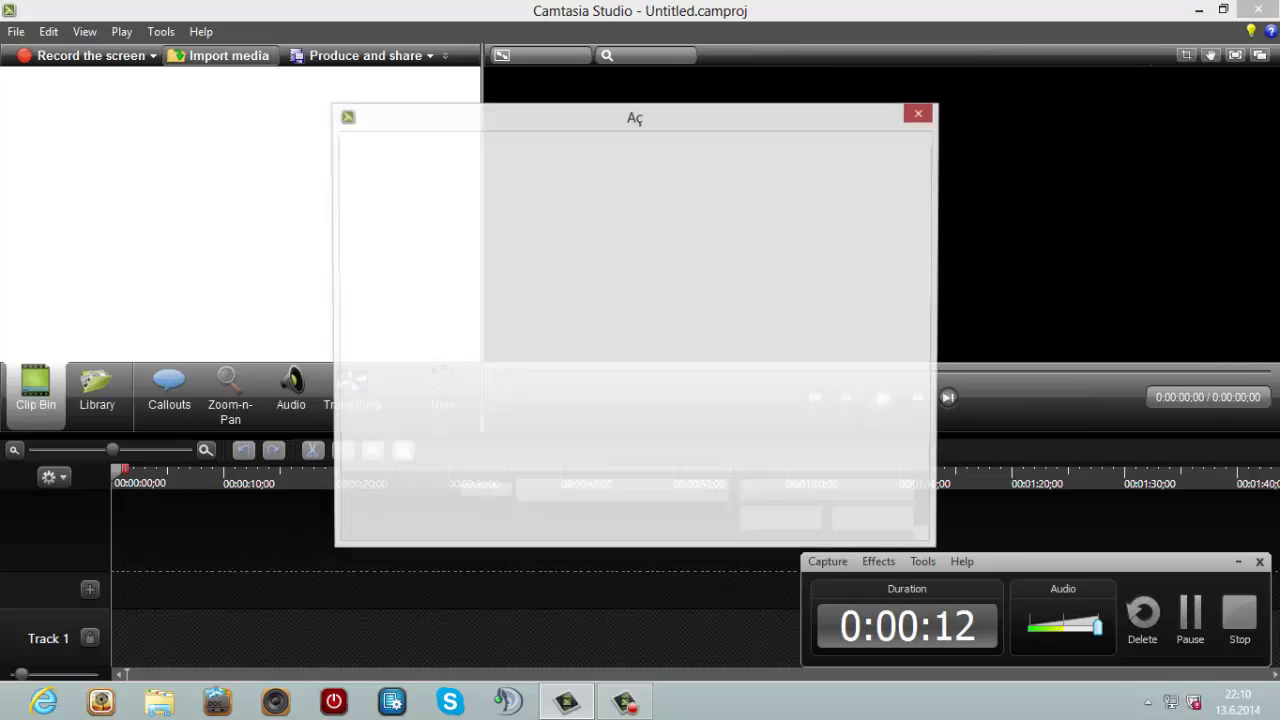
scroll(610, 265, "down", 2)
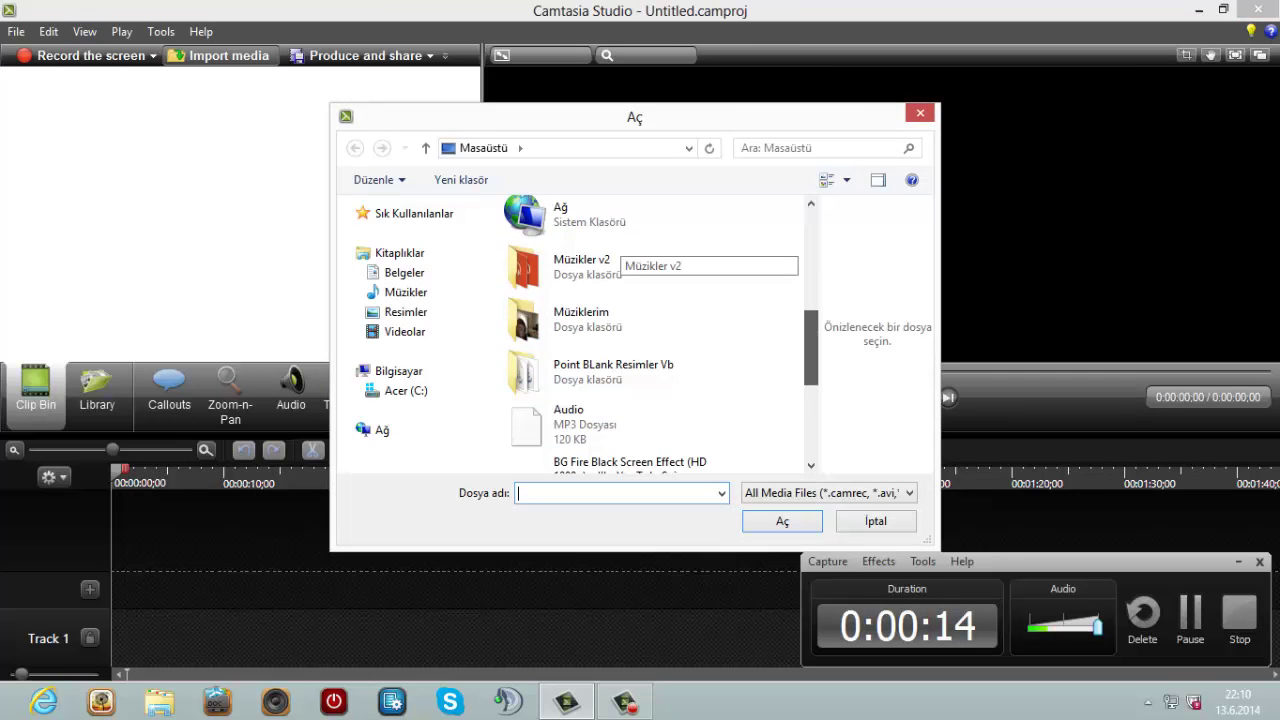
scroll(610, 300, "down", 4)
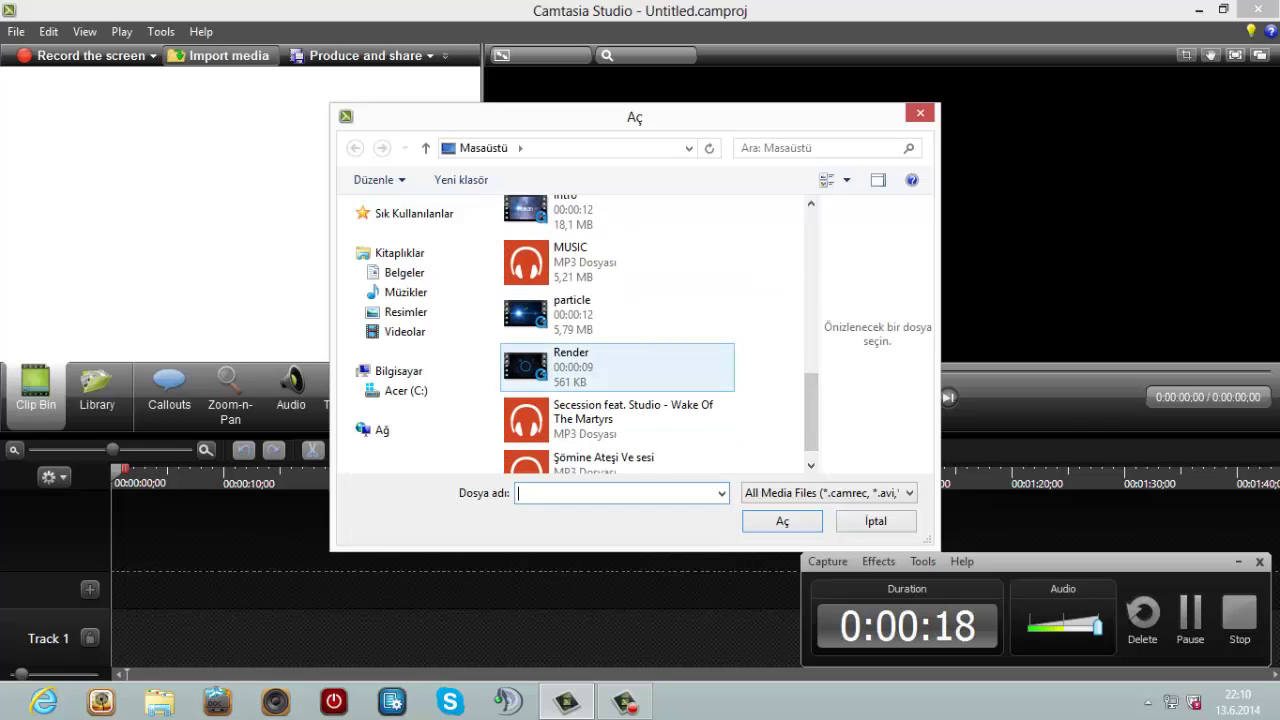
double_click(617, 367)
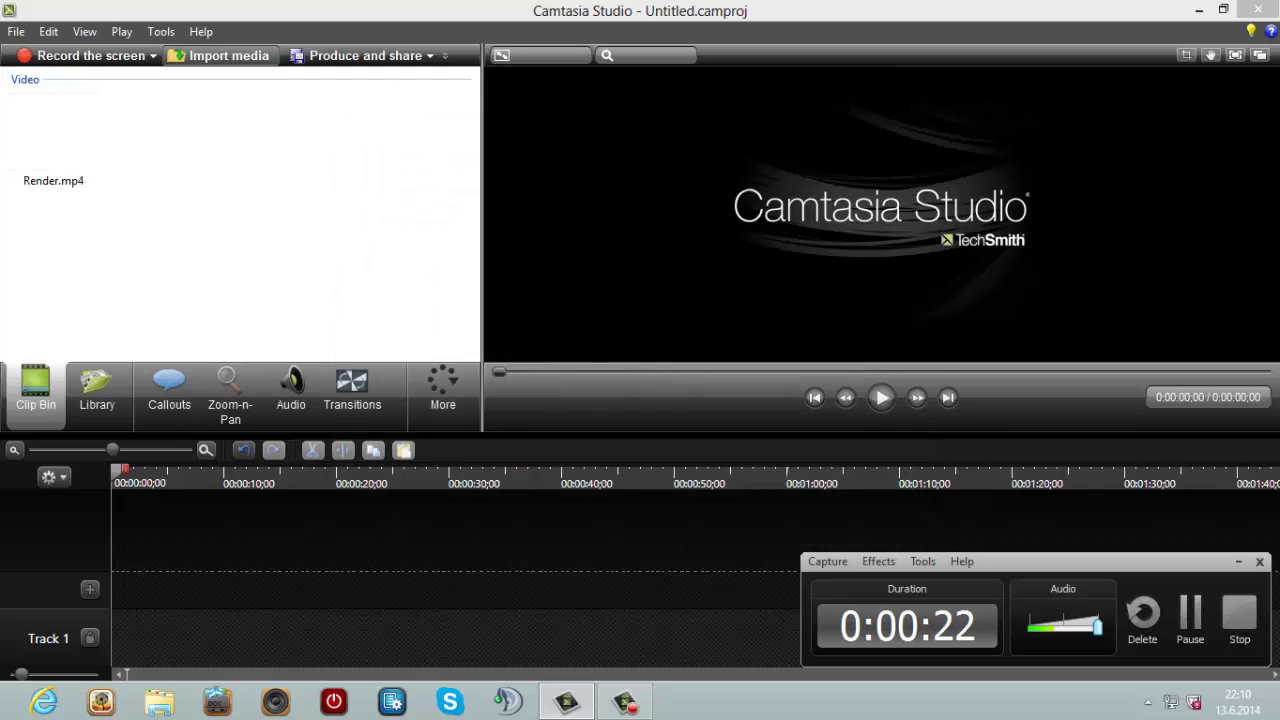
Import the MUSIC MP3 file from the desktop into the clip bin.
left_click(222, 56)
scroll(615, 265, "down", 5)
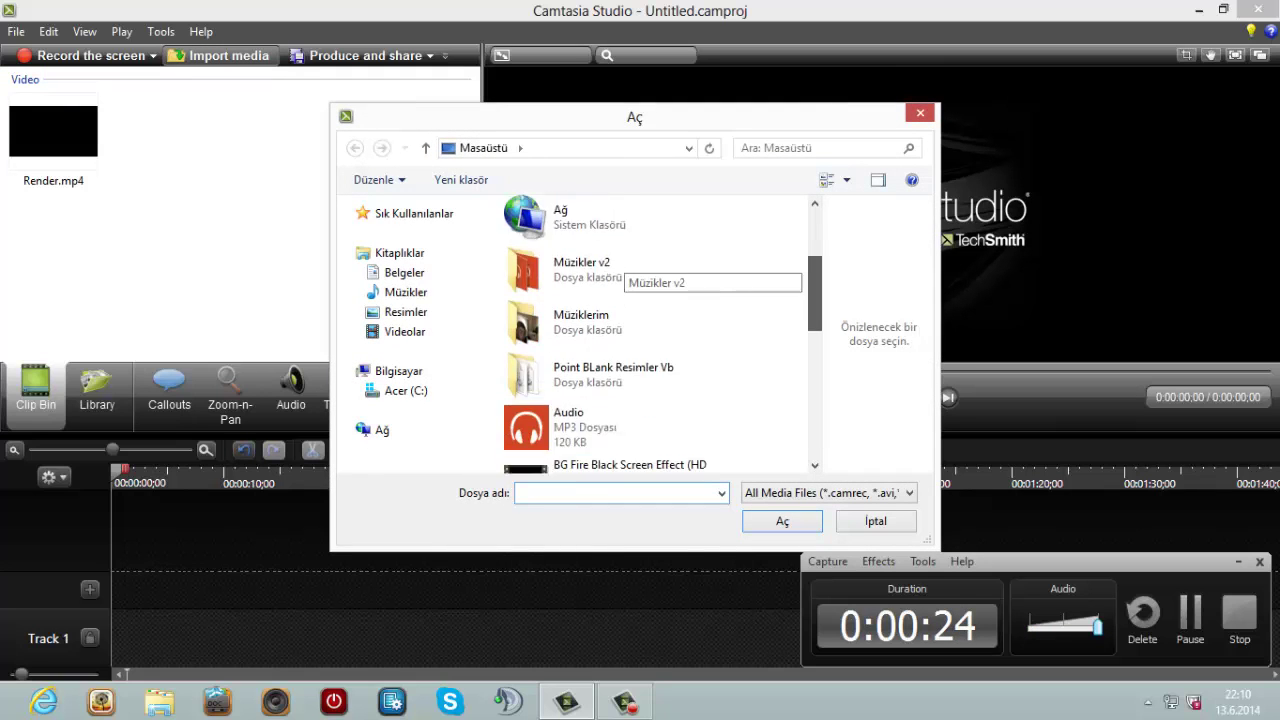
scroll(620, 285, "down", 5)
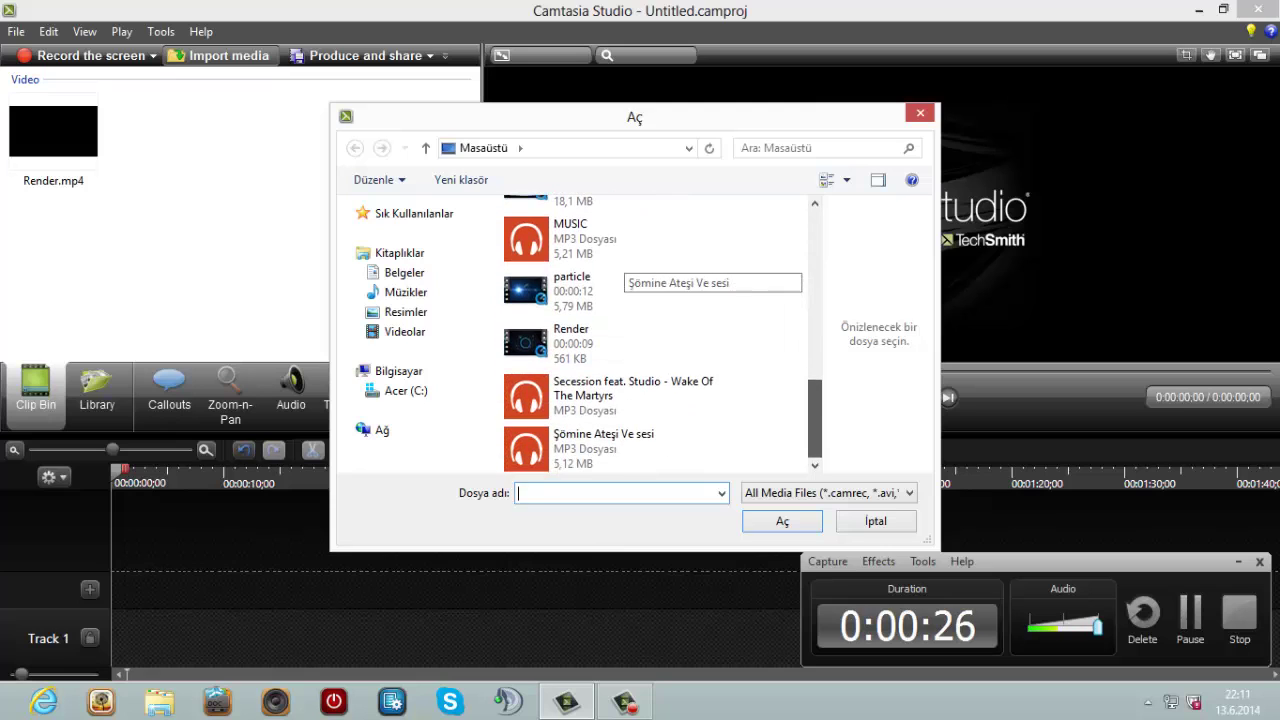
double_click(600, 238)
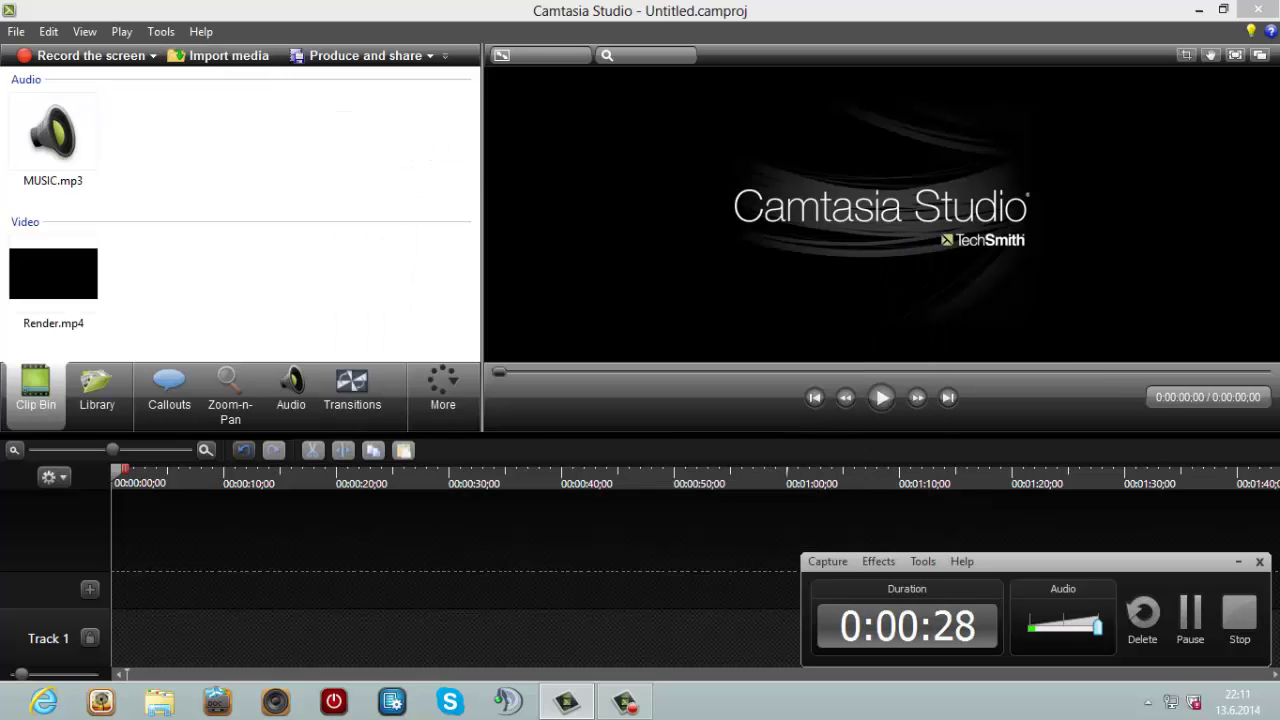
Place Render.mp4 at the very start of Track 1, using the 1280 x 720 YouTube & Screencast (16:9) editing dimensions.
left_click(53, 274)
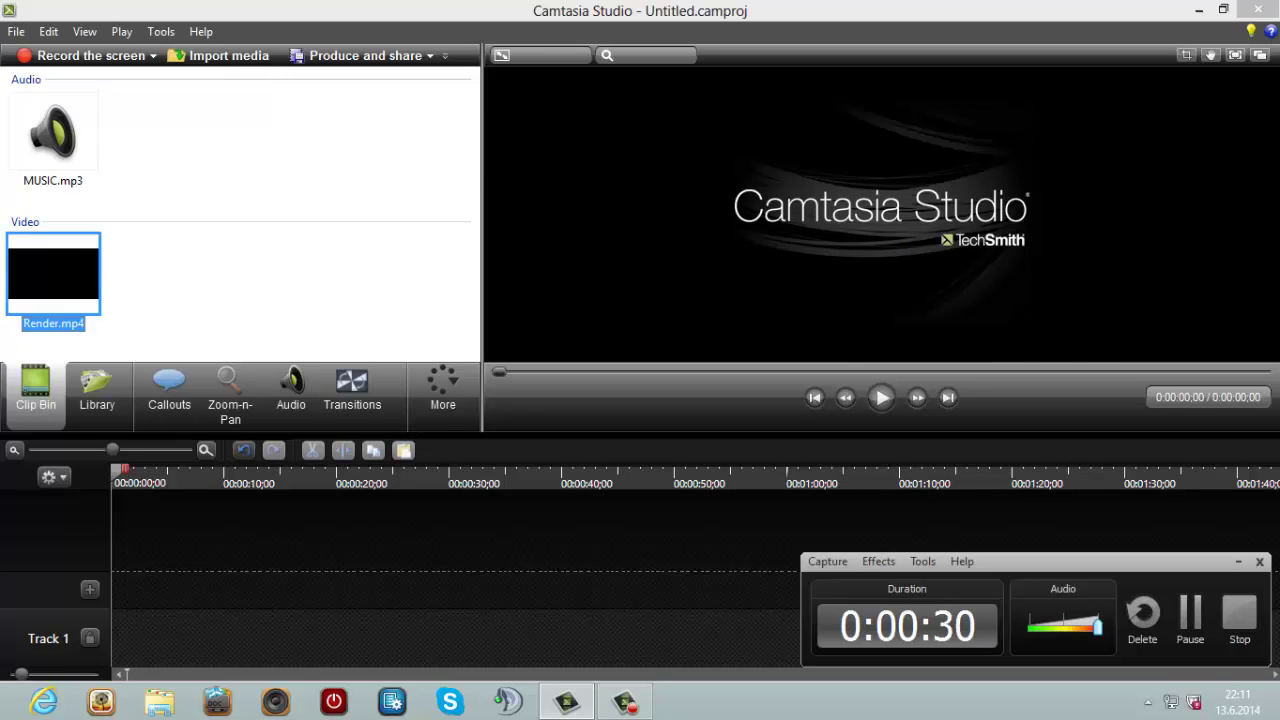
left_click_drag(53, 274, 140, 638)
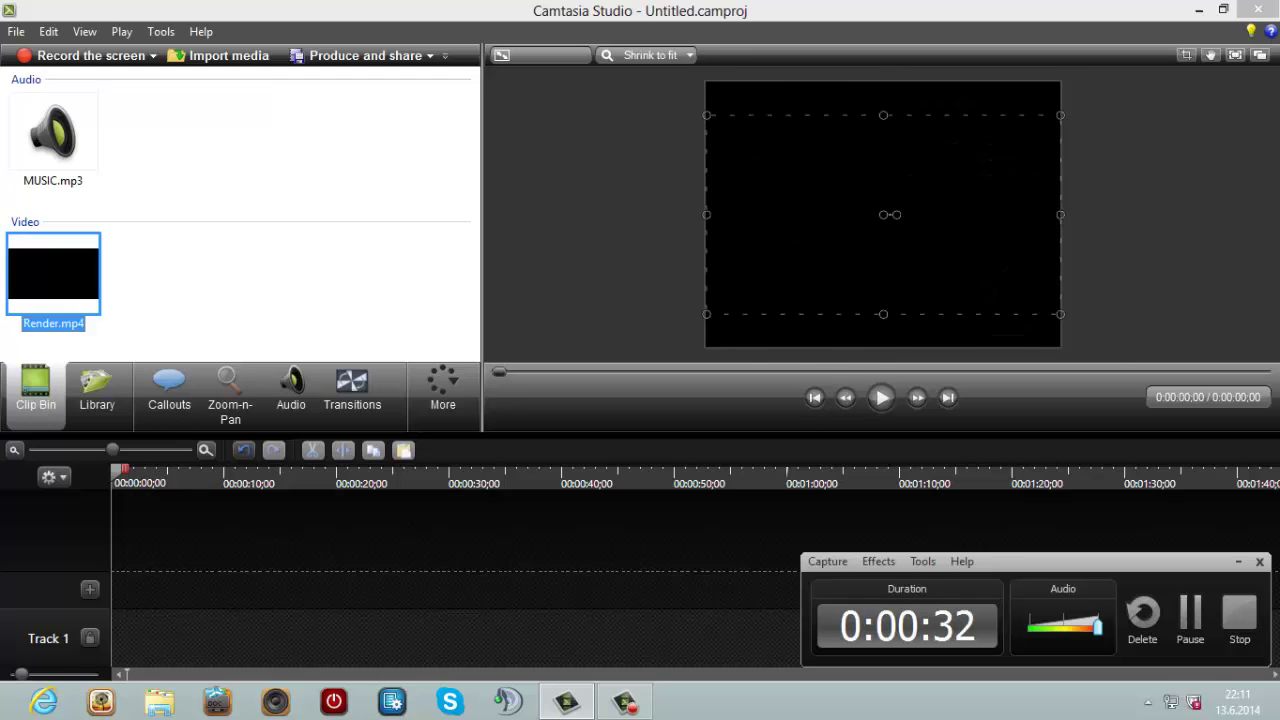
left_click(648, 352)
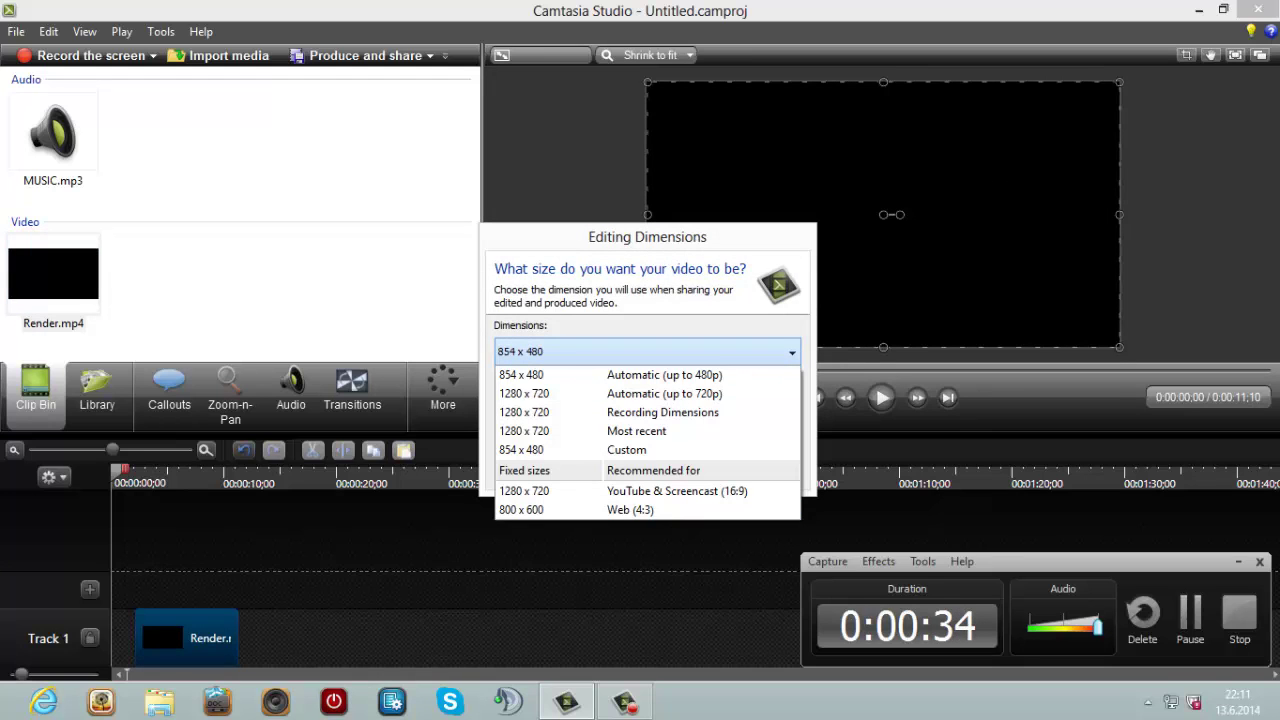
left_click(647, 491)
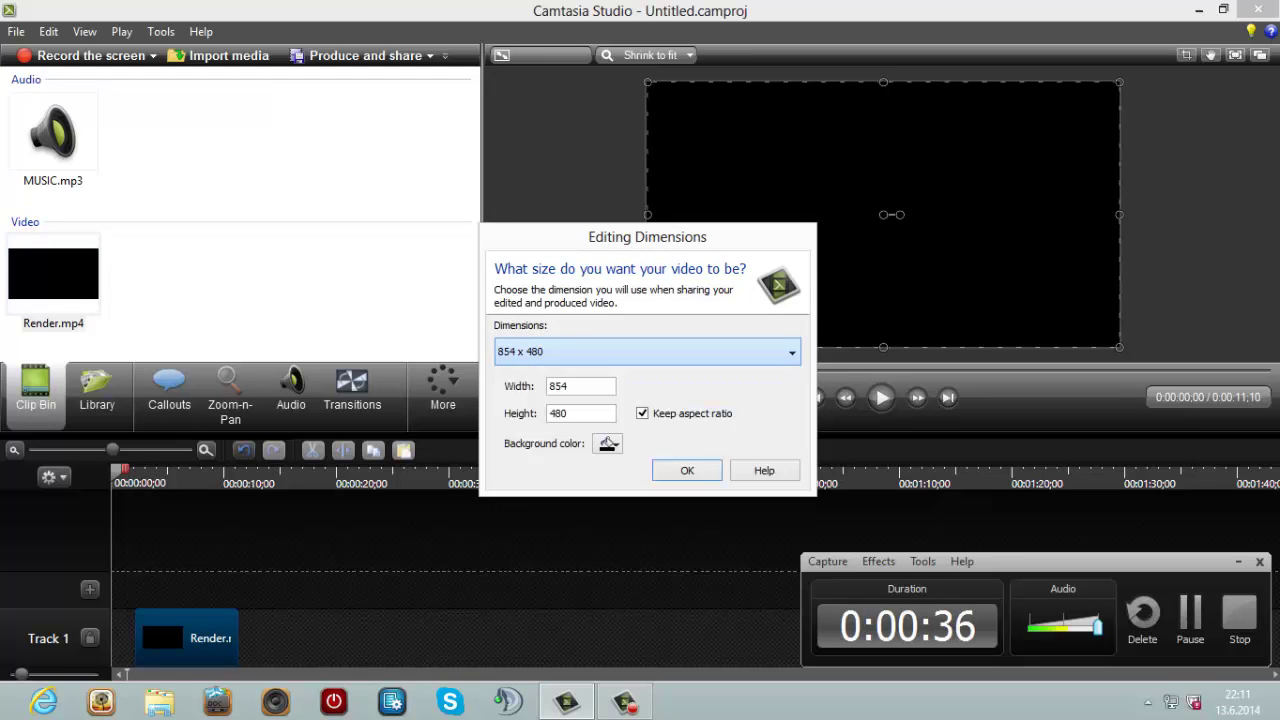
key("Return")
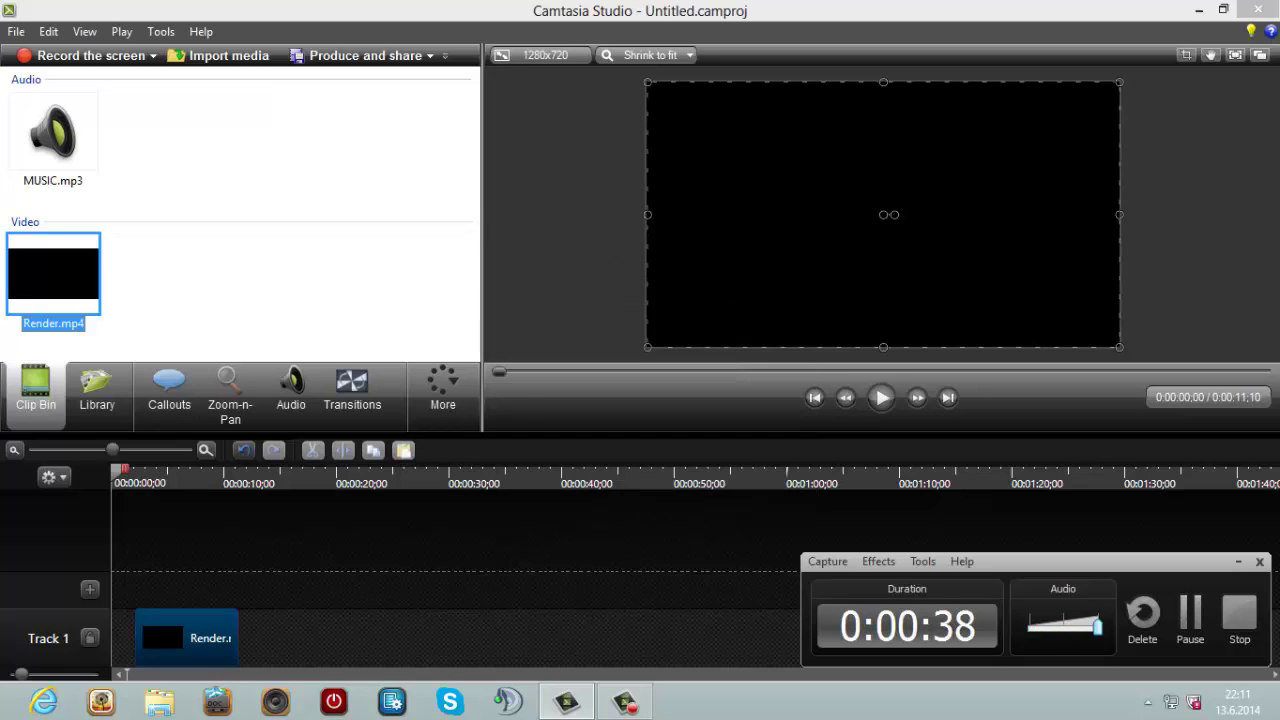
left_click_drag(188, 638, 163, 638)
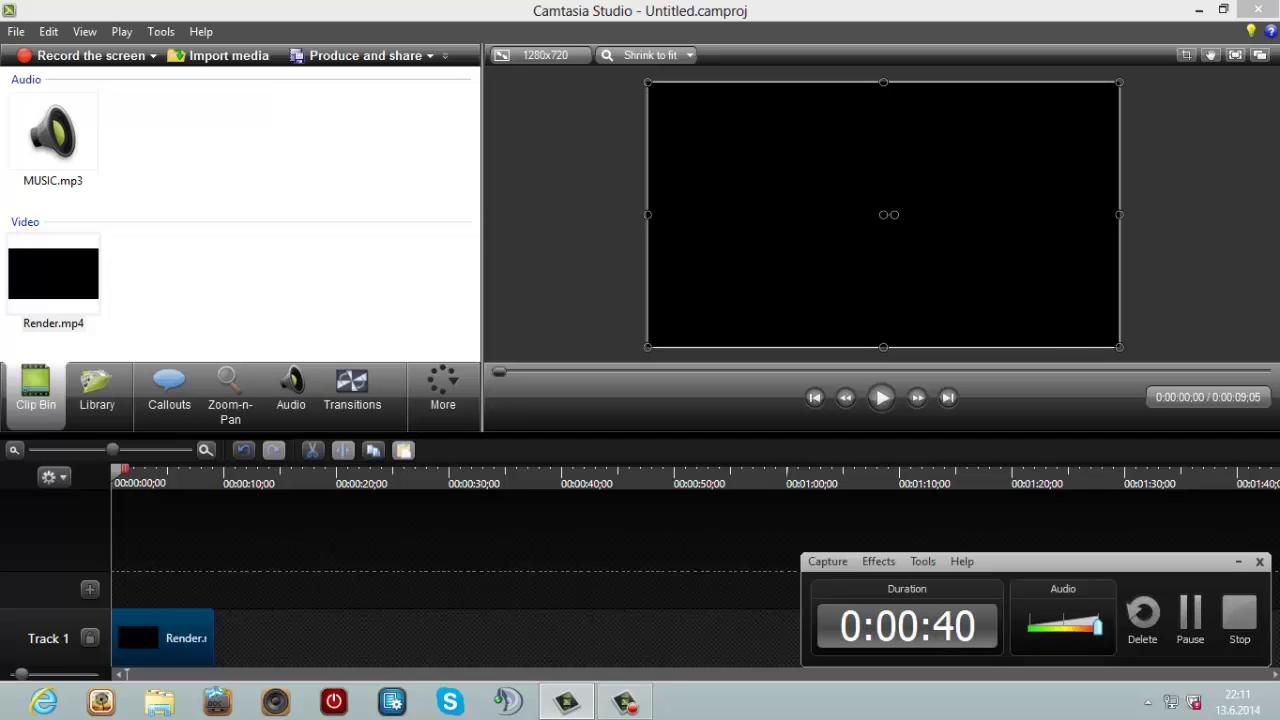
Try MUSIC.mp3 as the soundtrack on a track above the render clip and remove it from the timeline.
left_click(53, 134)
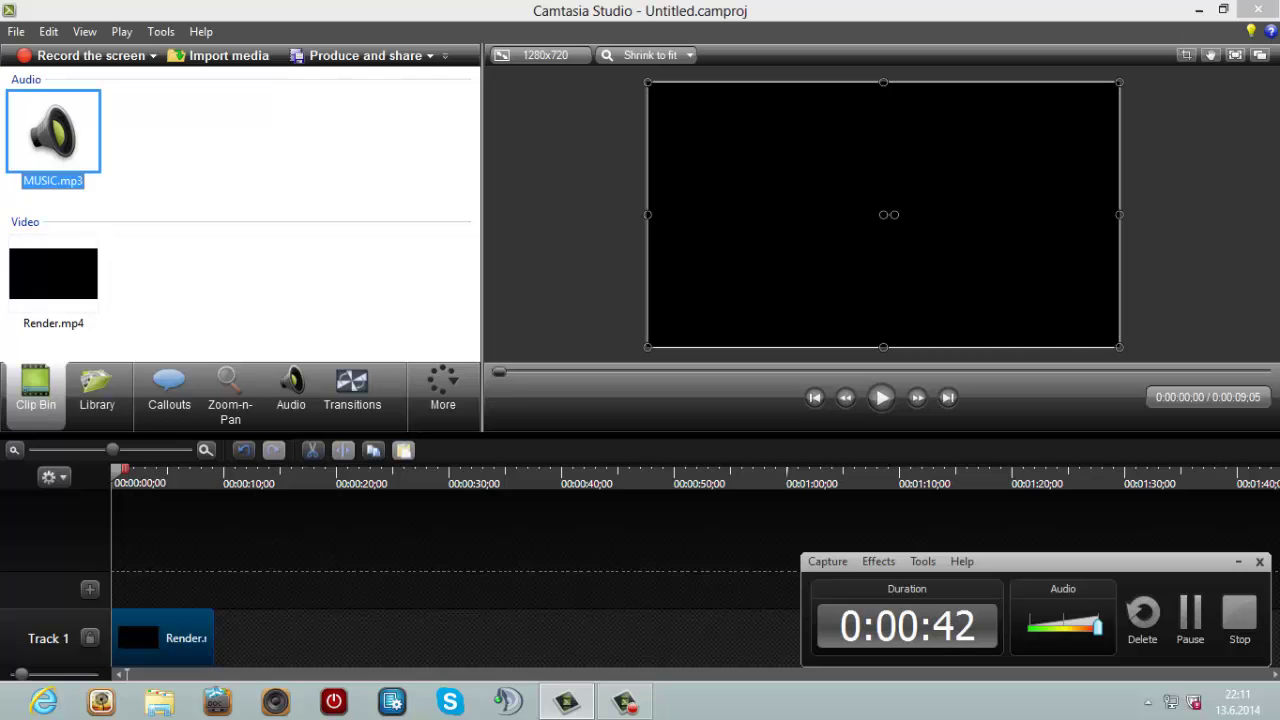
left_click_drag(53, 134, 150, 585)
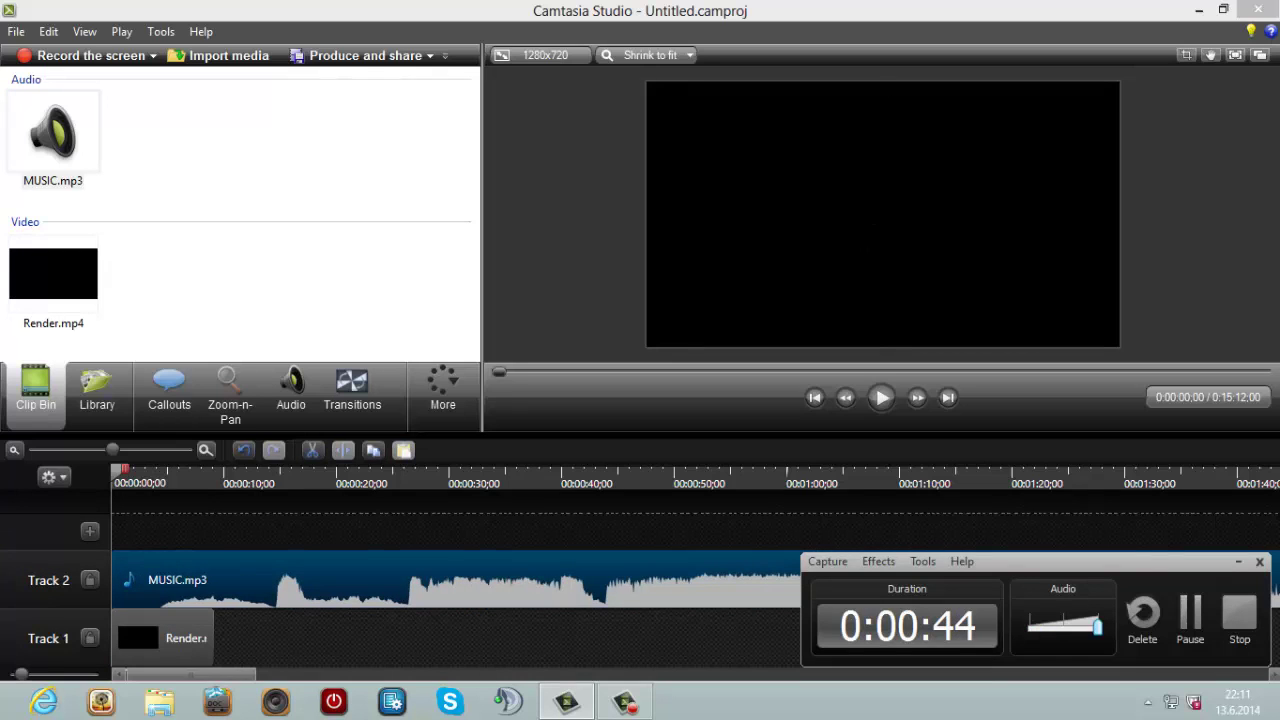
left_click(881, 397)
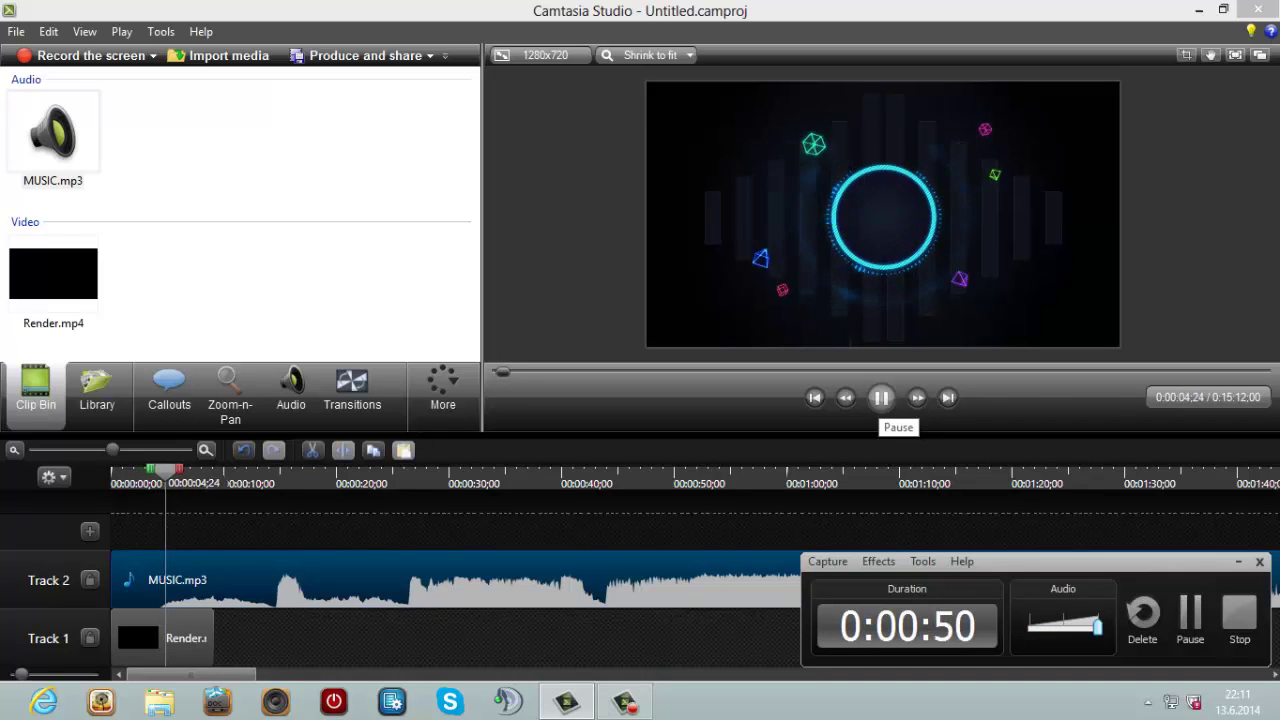
left_click(881, 397)
right_click(300, 594)
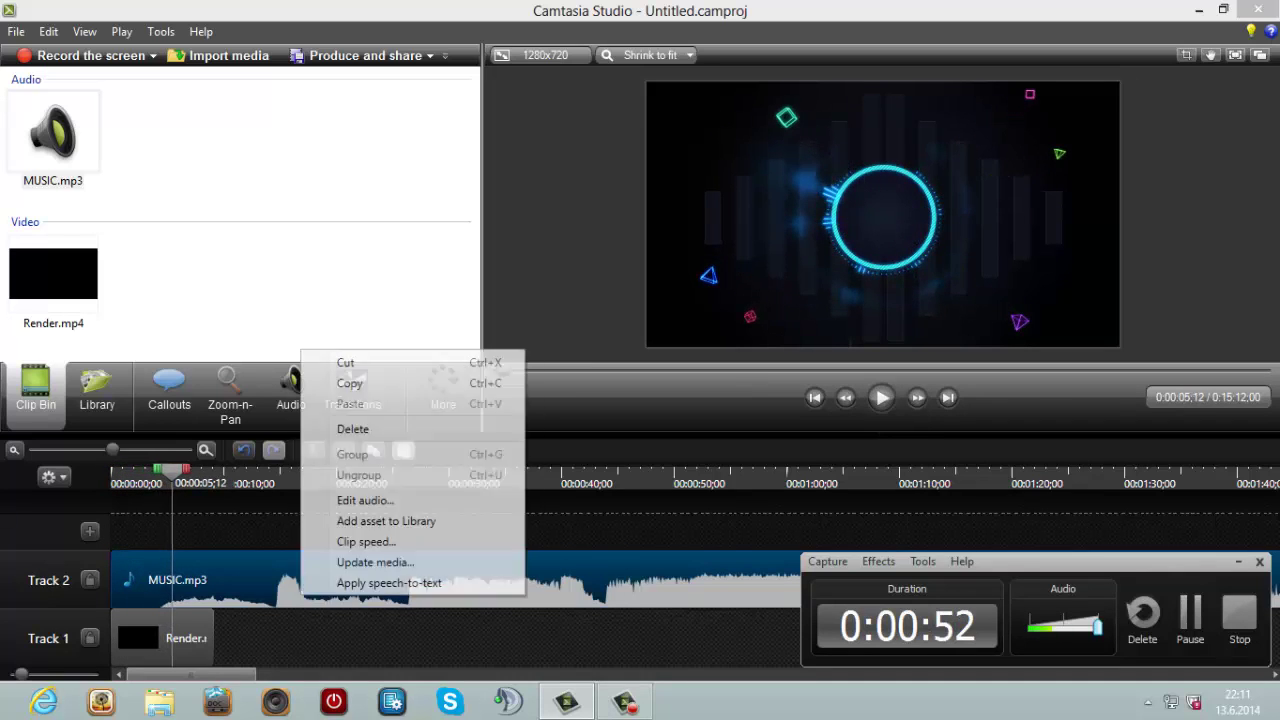
left_click(340, 429)
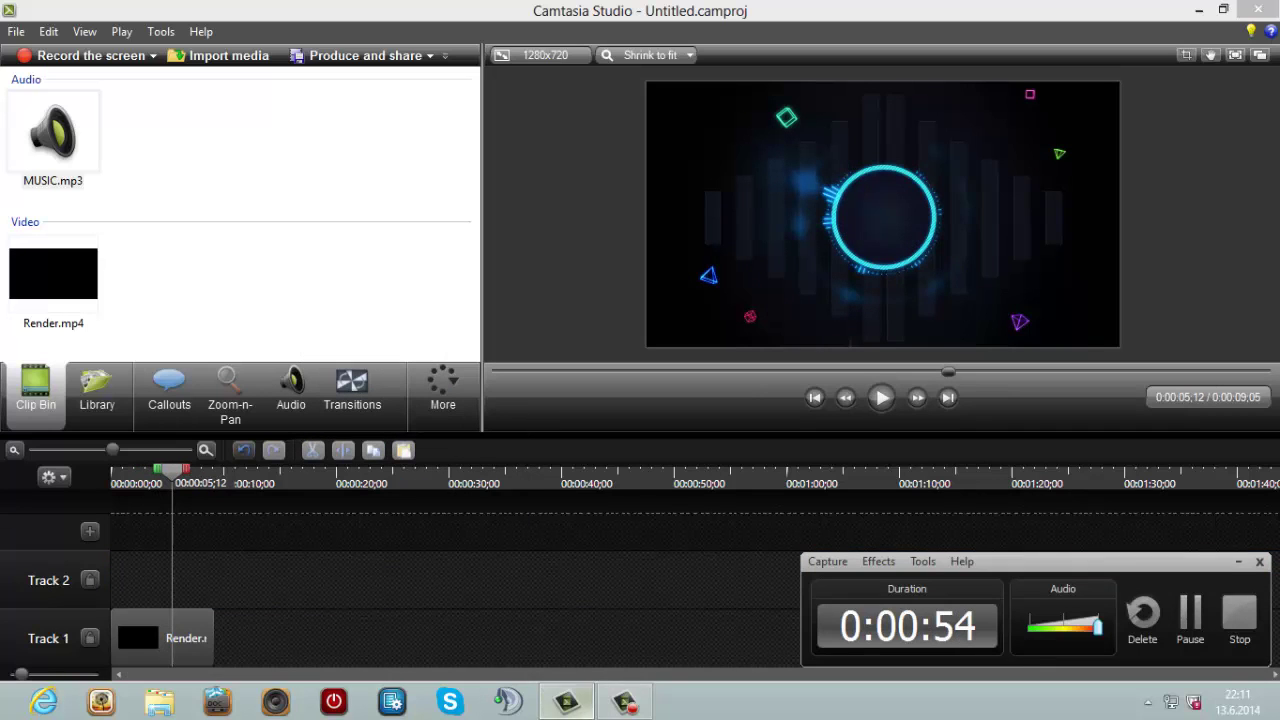
left_click(625, 702)
left_click(625, 702)
left_click(625, 702)
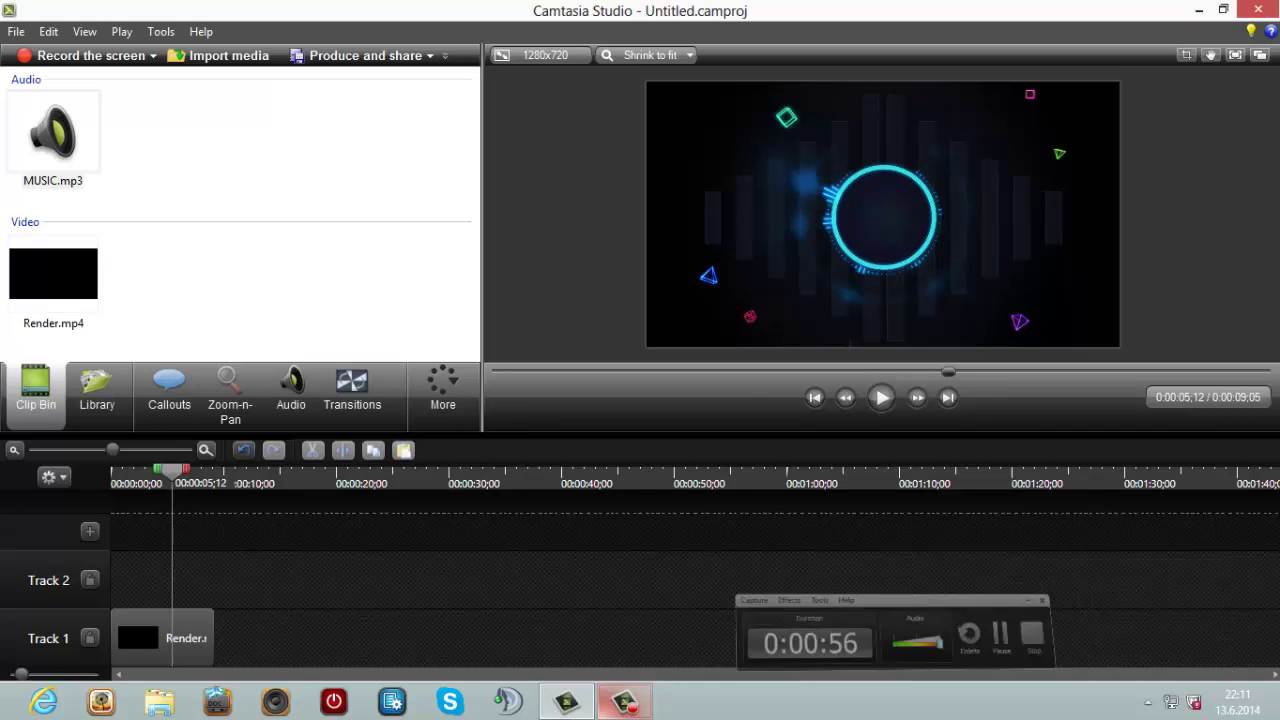
left_click(567, 702)
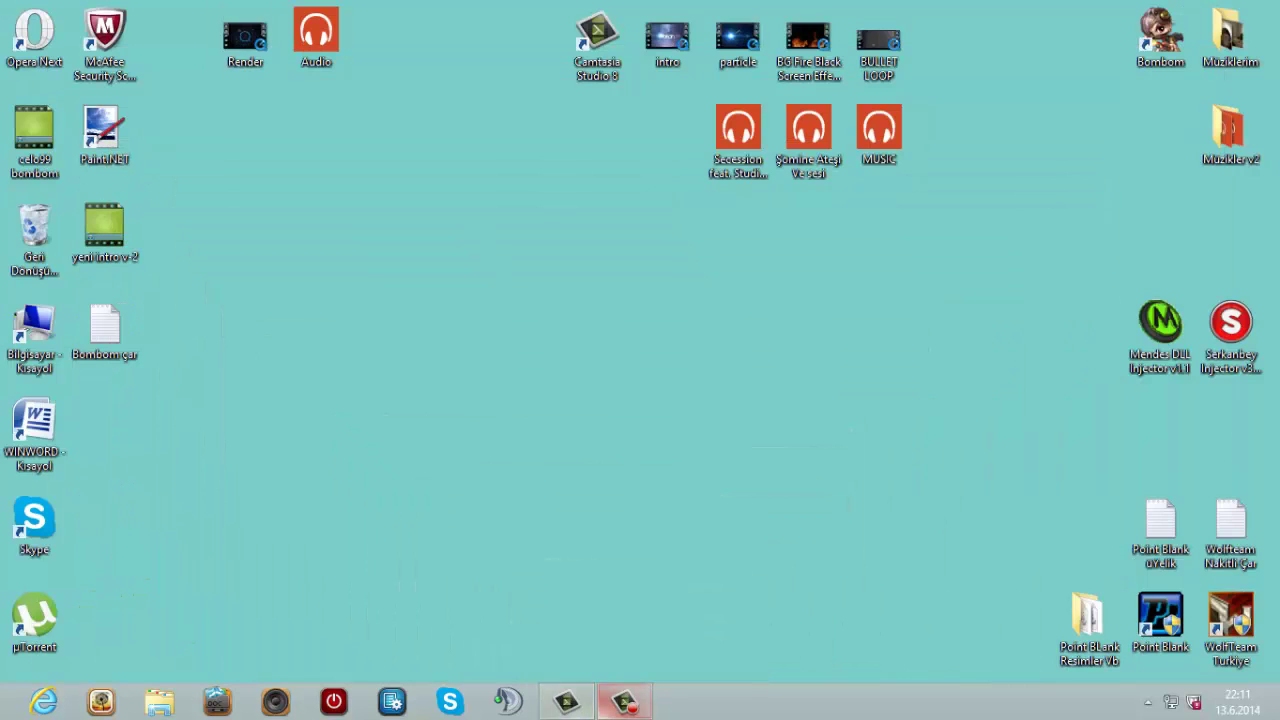
left_click(567, 702)
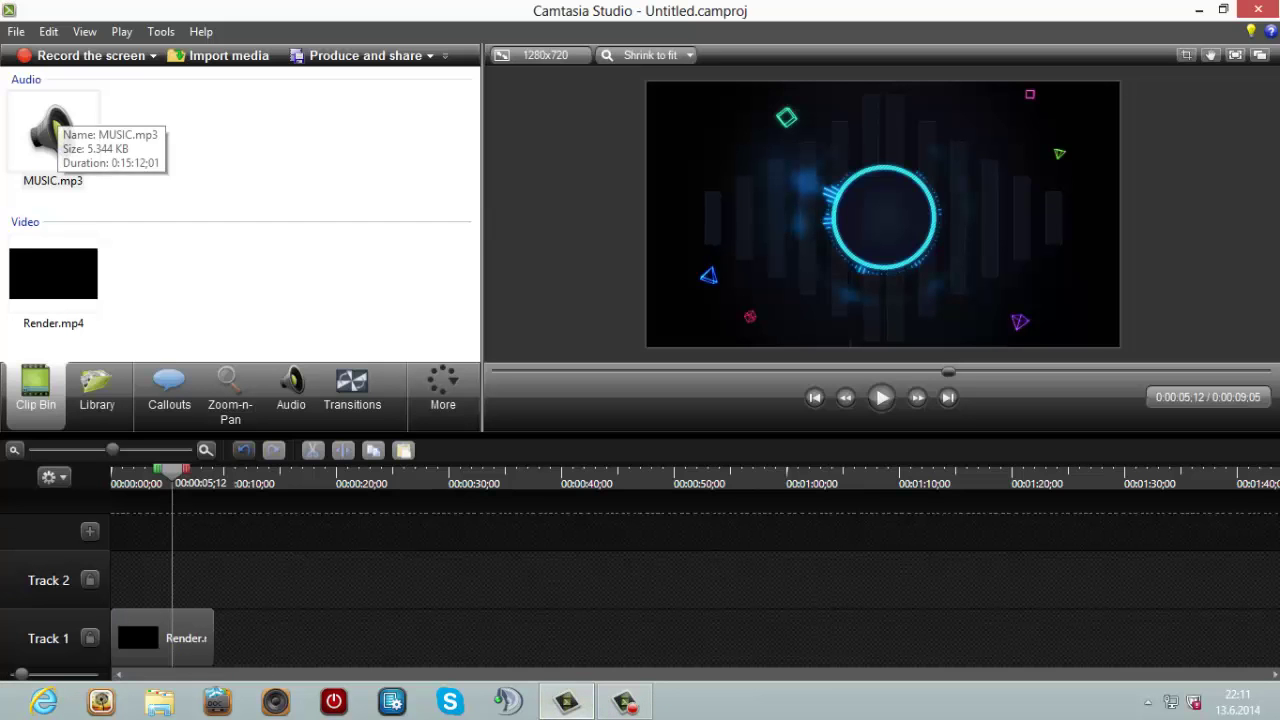
Import the Audio MP3 file from the desktop and place it at the start of Track 2.
left_click(220, 55)
scroll(600, 300, "down", 5)
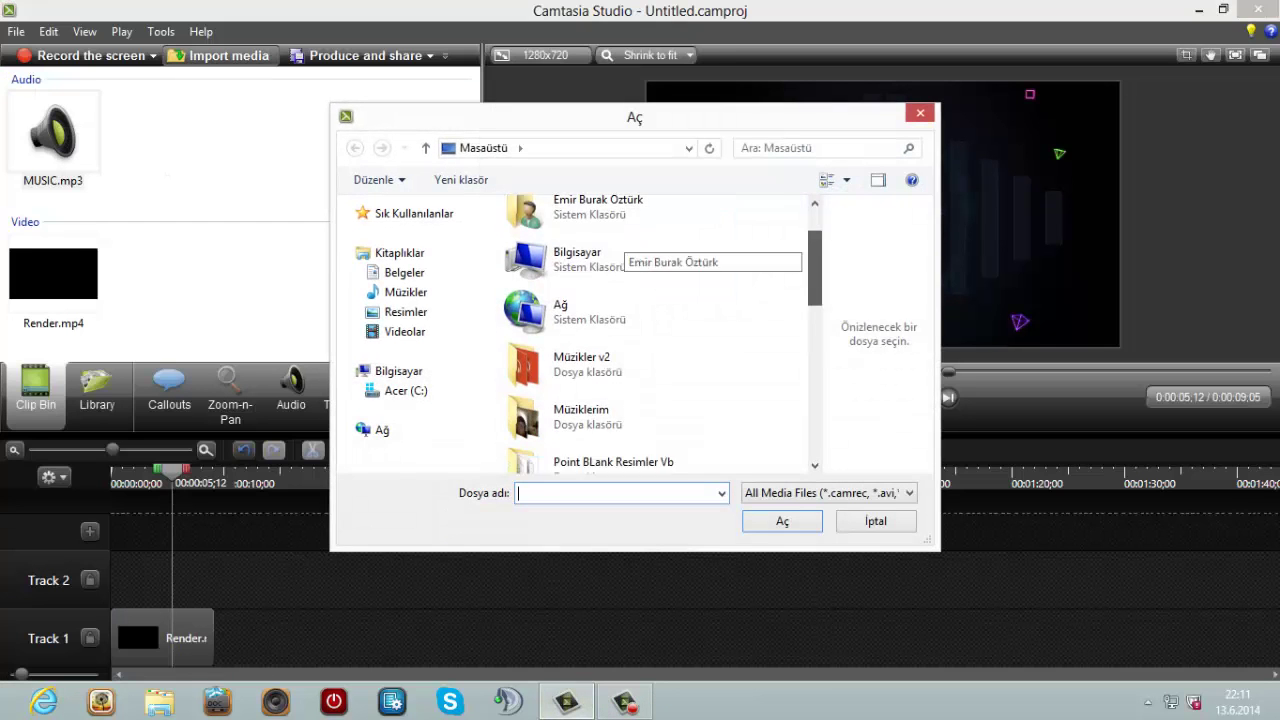
double_click(543, 343)
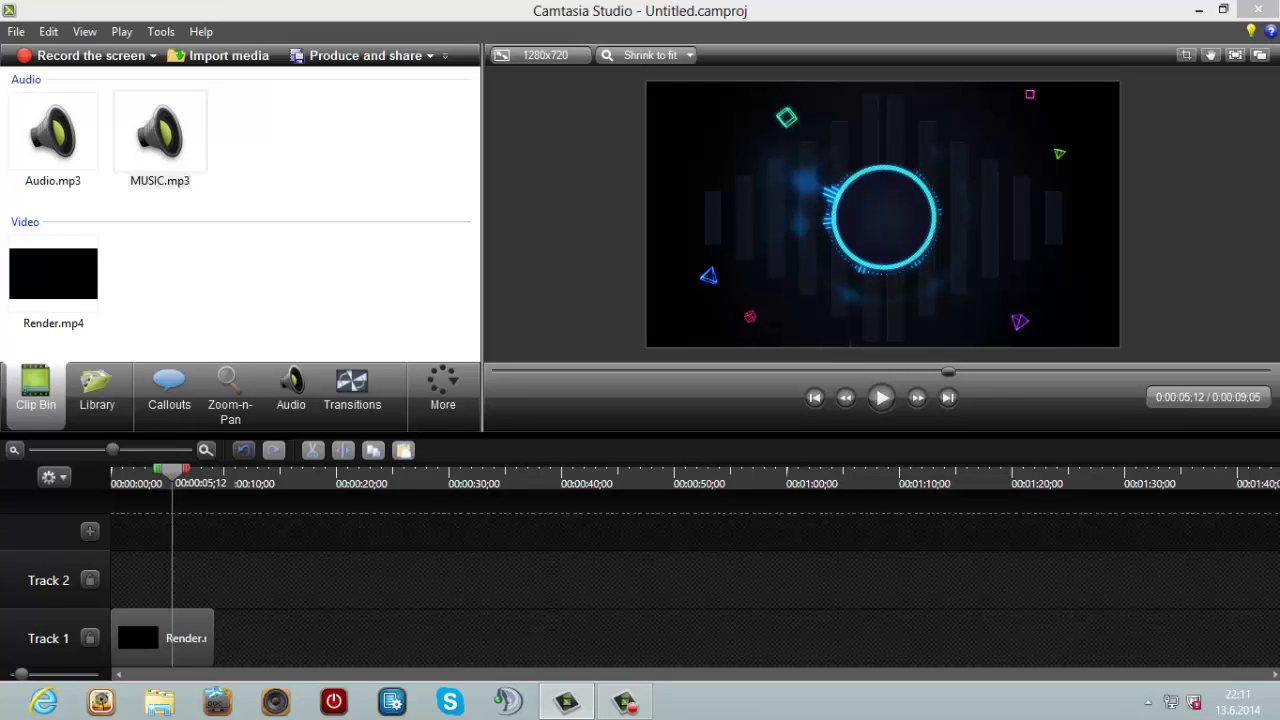
left_click_drag(53, 135, 150, 580)
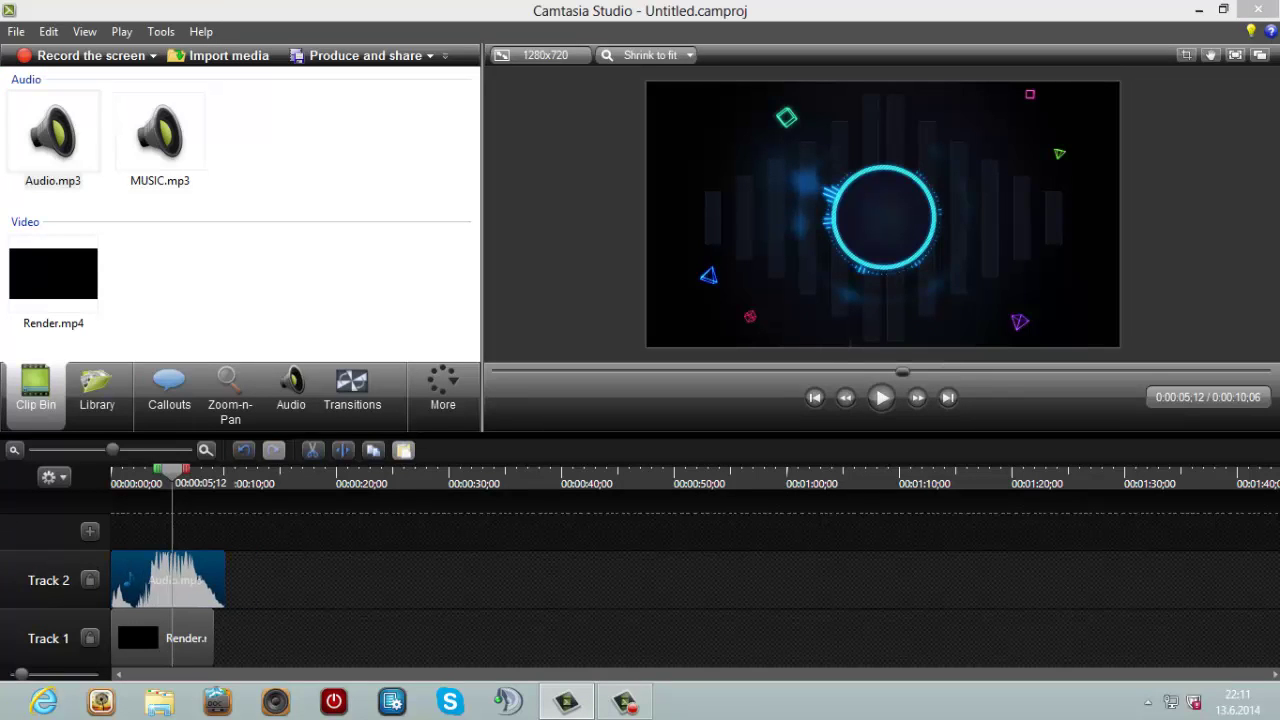
Preview the opening seconds of the render clip together with the Audio.mp3 soundtrack.
left_click_drag(172, 471, 111, 471)
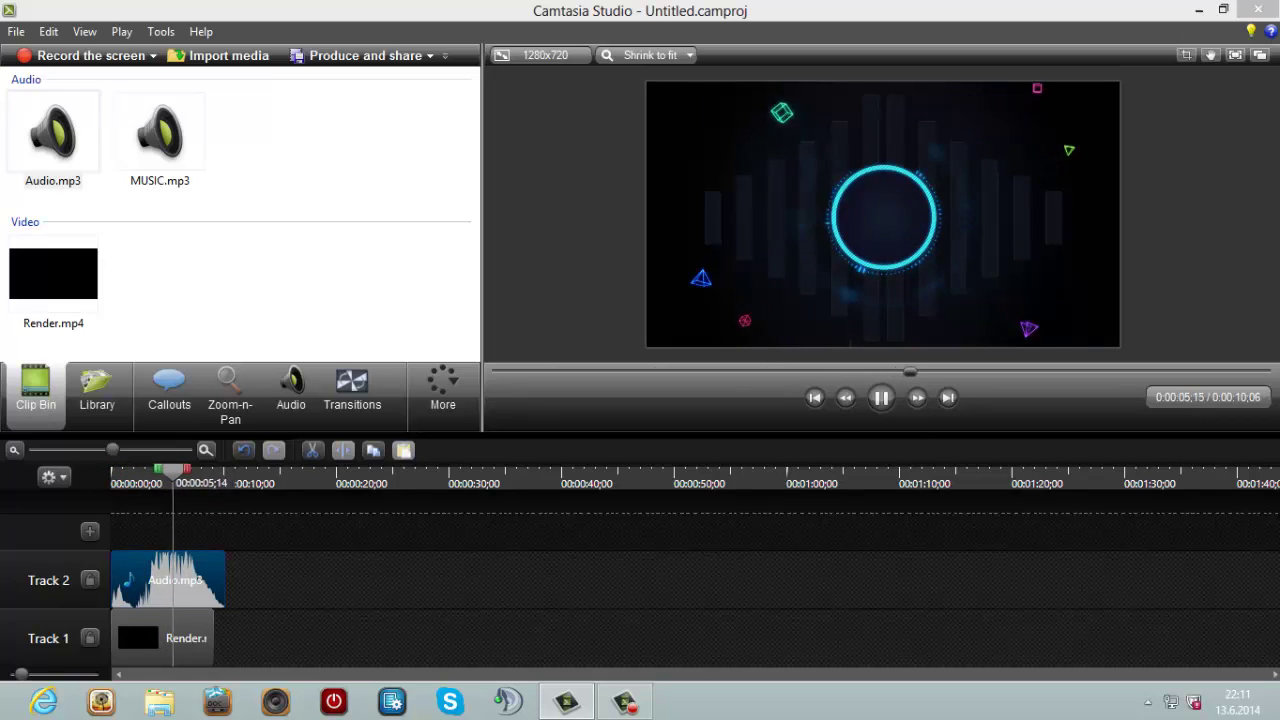
left_click(625, 702)
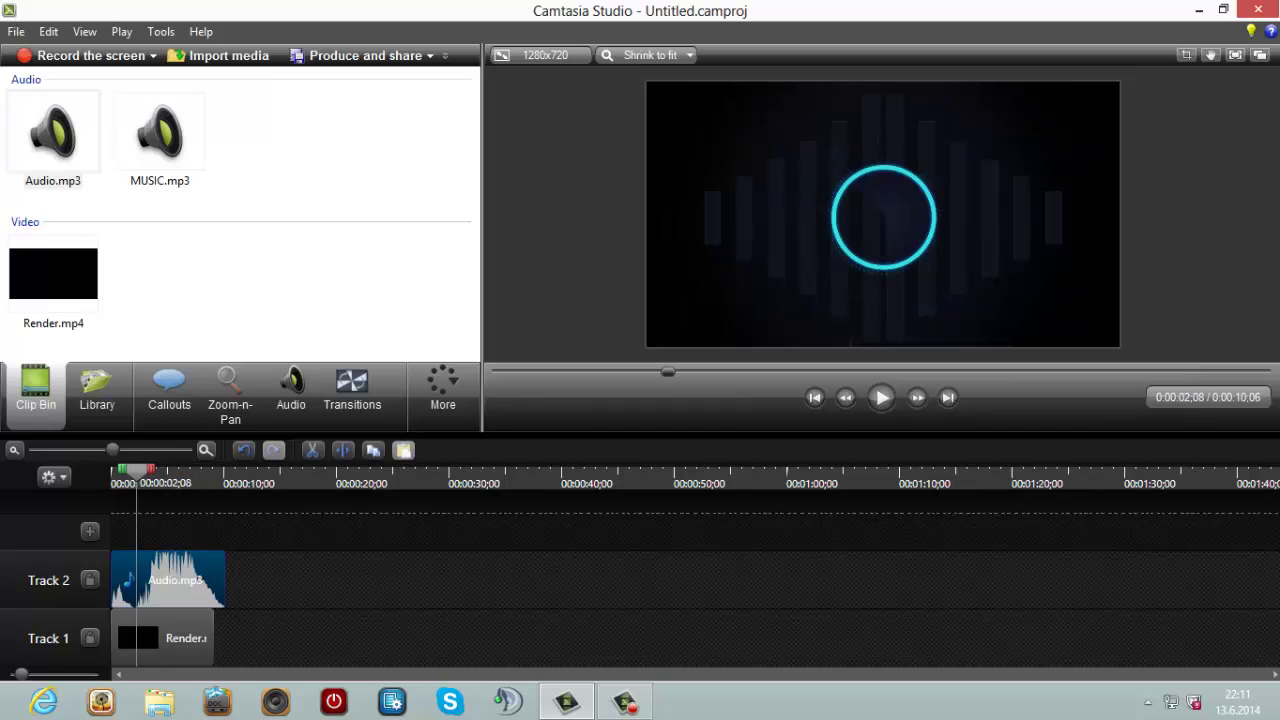
key("space")
key("space")
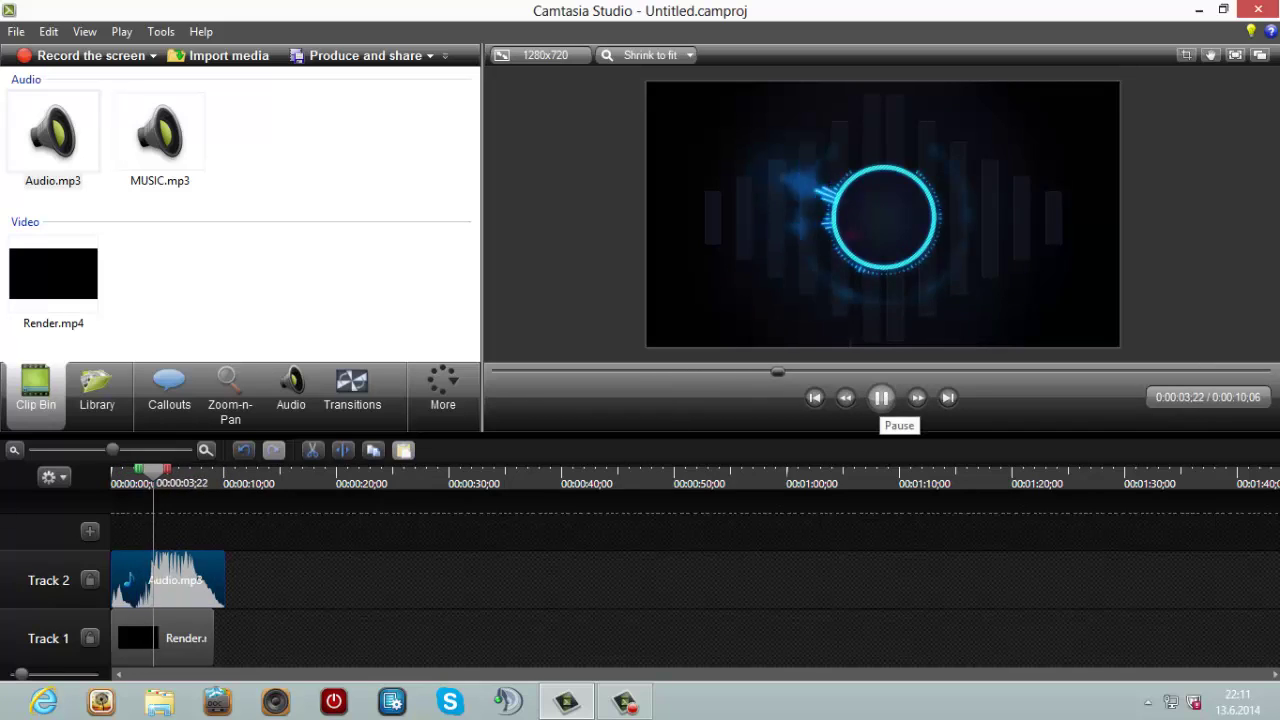
left_click(881, 397)
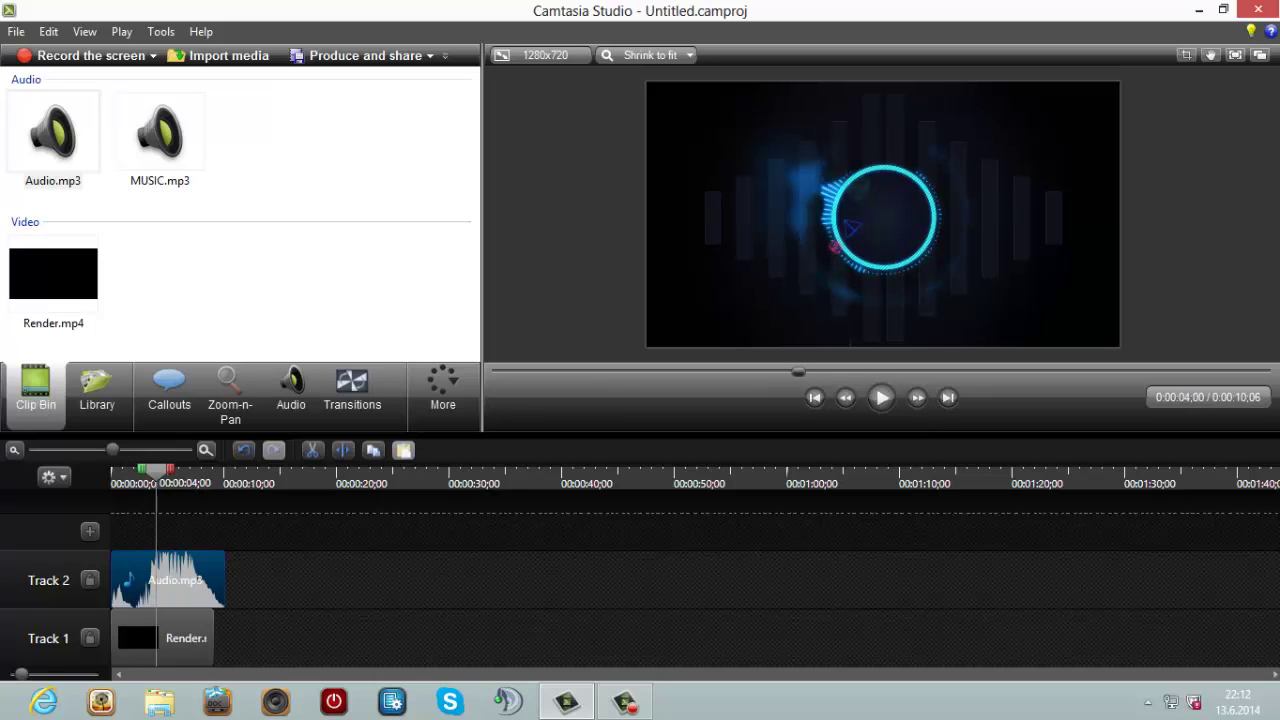
Add a special text callout at the start of the timeline on a new track above the audio.
left_click(815, 397)
left_click(291, 390)
left_click(97, 390)
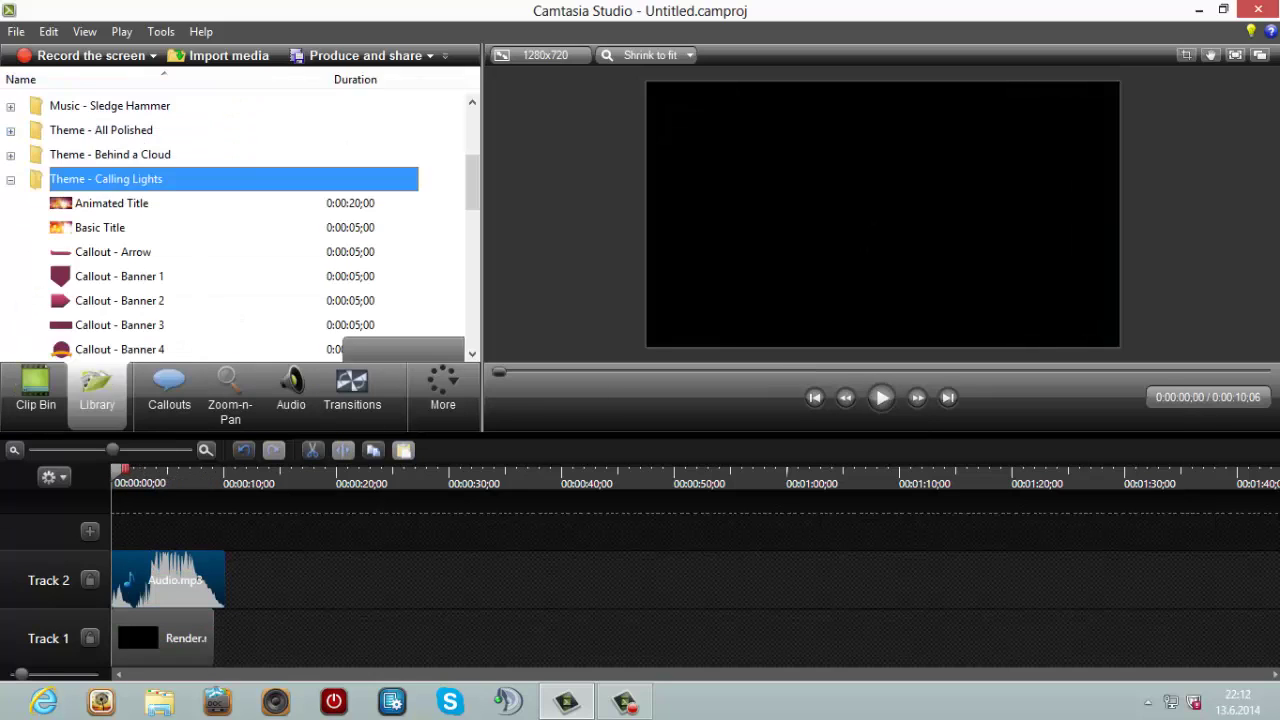
left_click(169, 390)
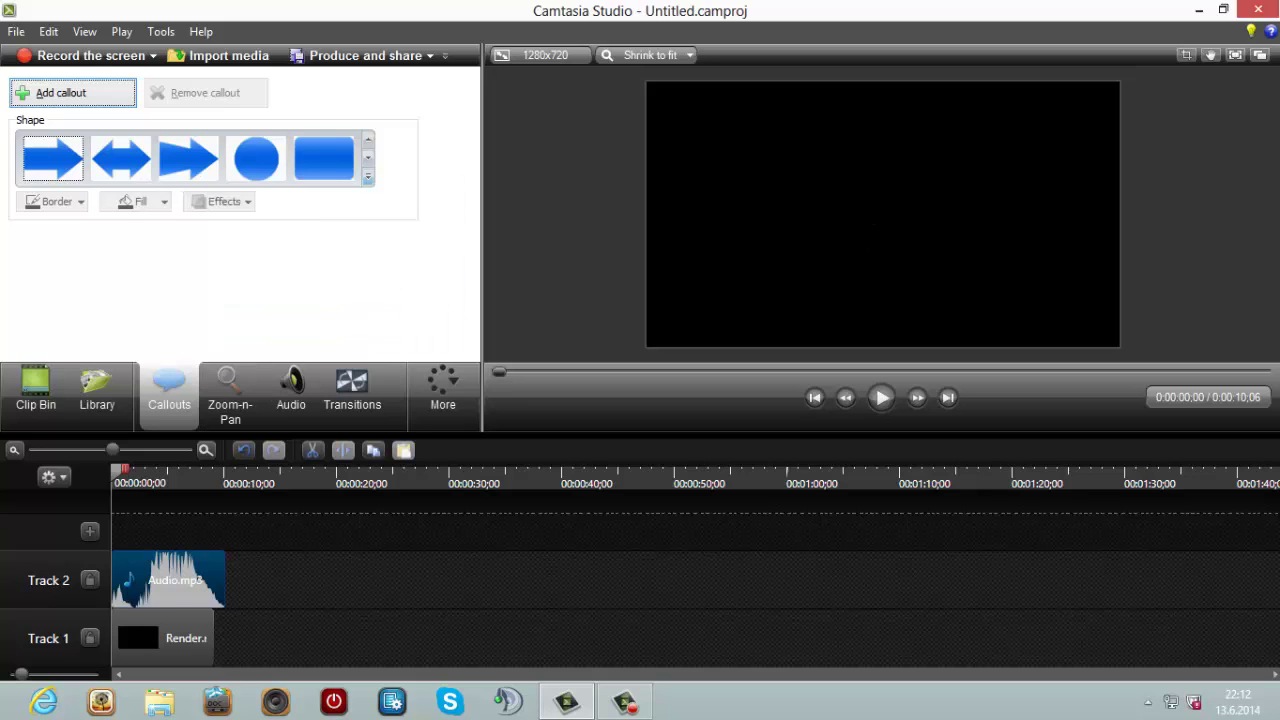
left_click(367, 173)
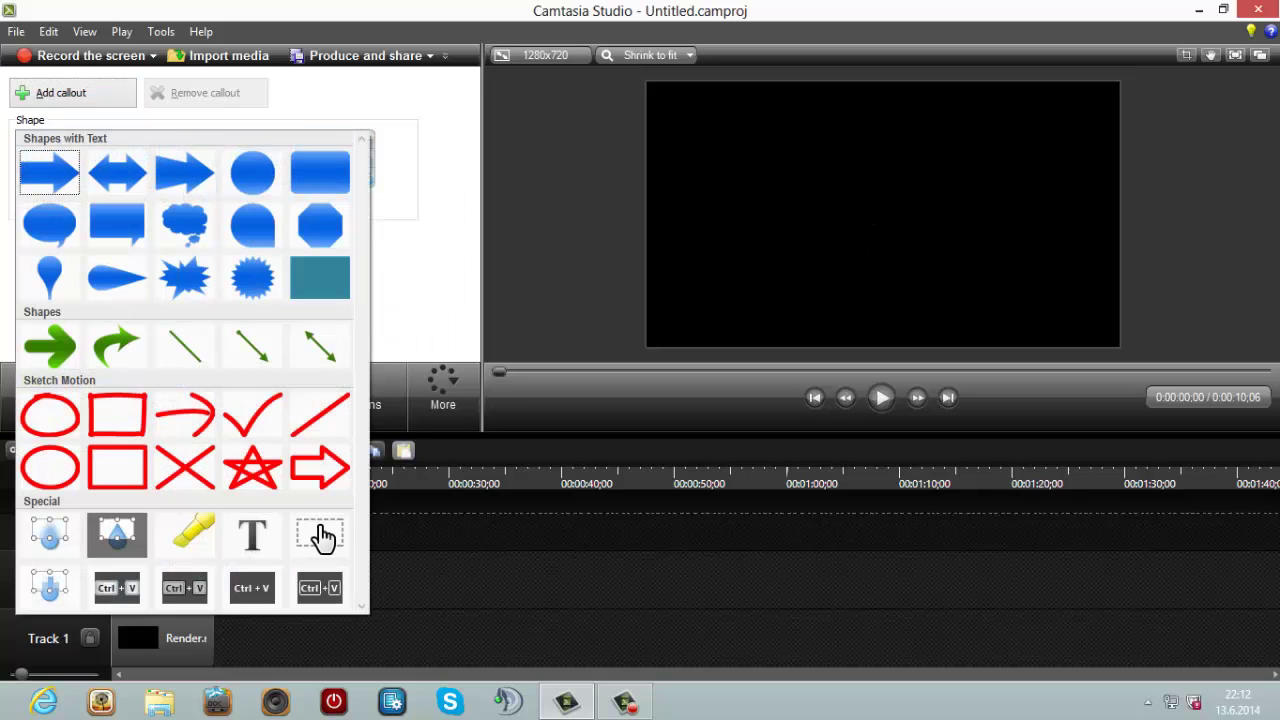
left_click(322, 537)
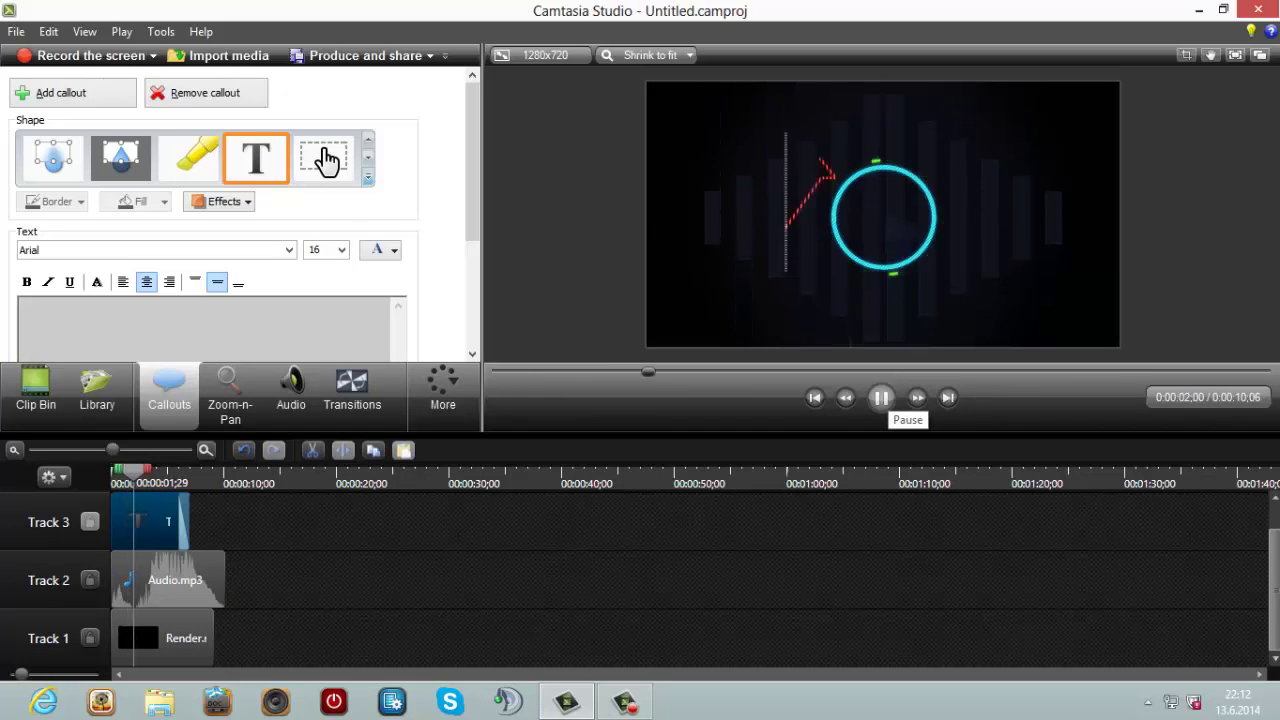
Pause the preview at 0:00:02;10 with the blue ring in view and tilt the empty text callout clockwise.
left_click(885, 399)
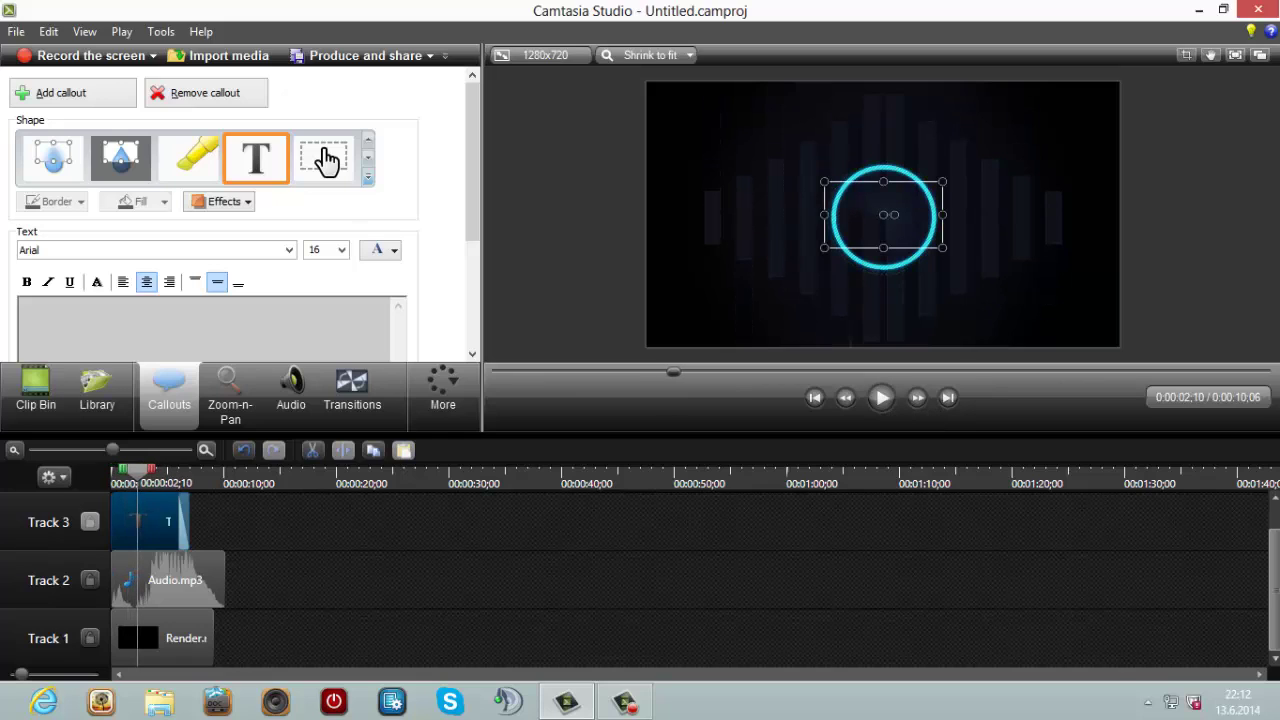
left_click_drag(894, 215, 892, 219)
Enter the custom channel name as the callout text and set its font size to 48.
left_click(342, 250)
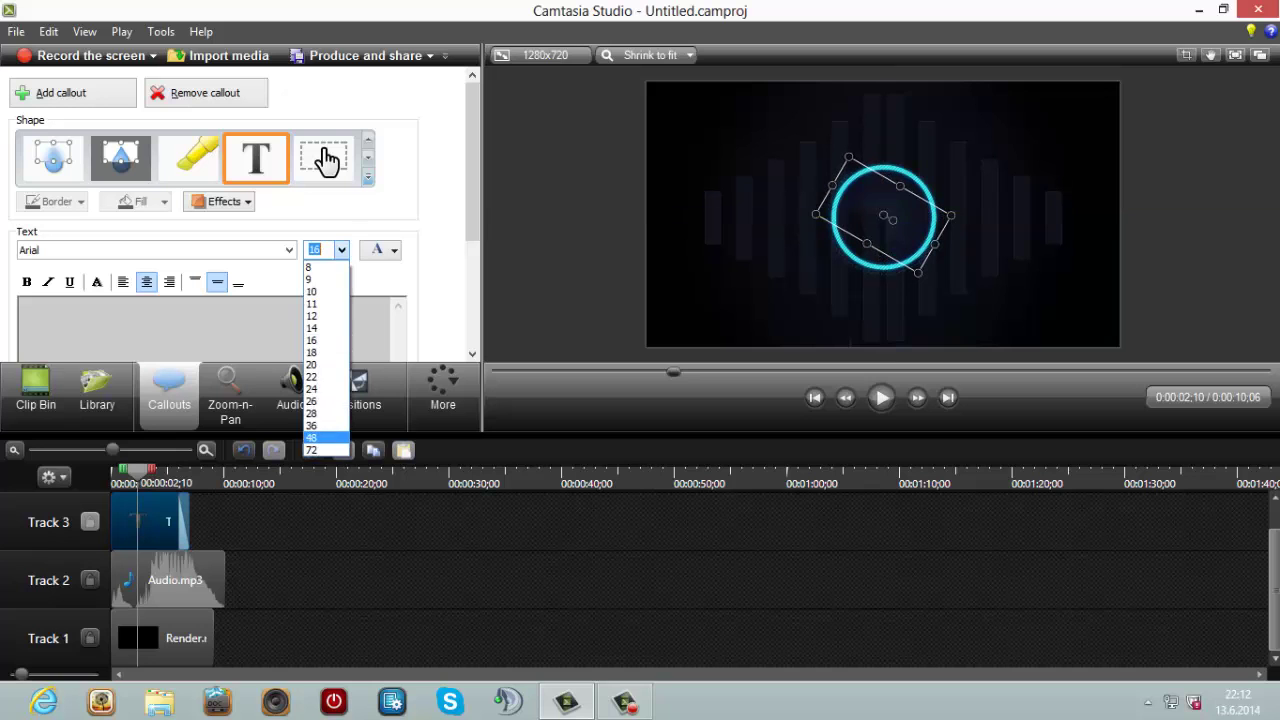
left_click(328, 436)
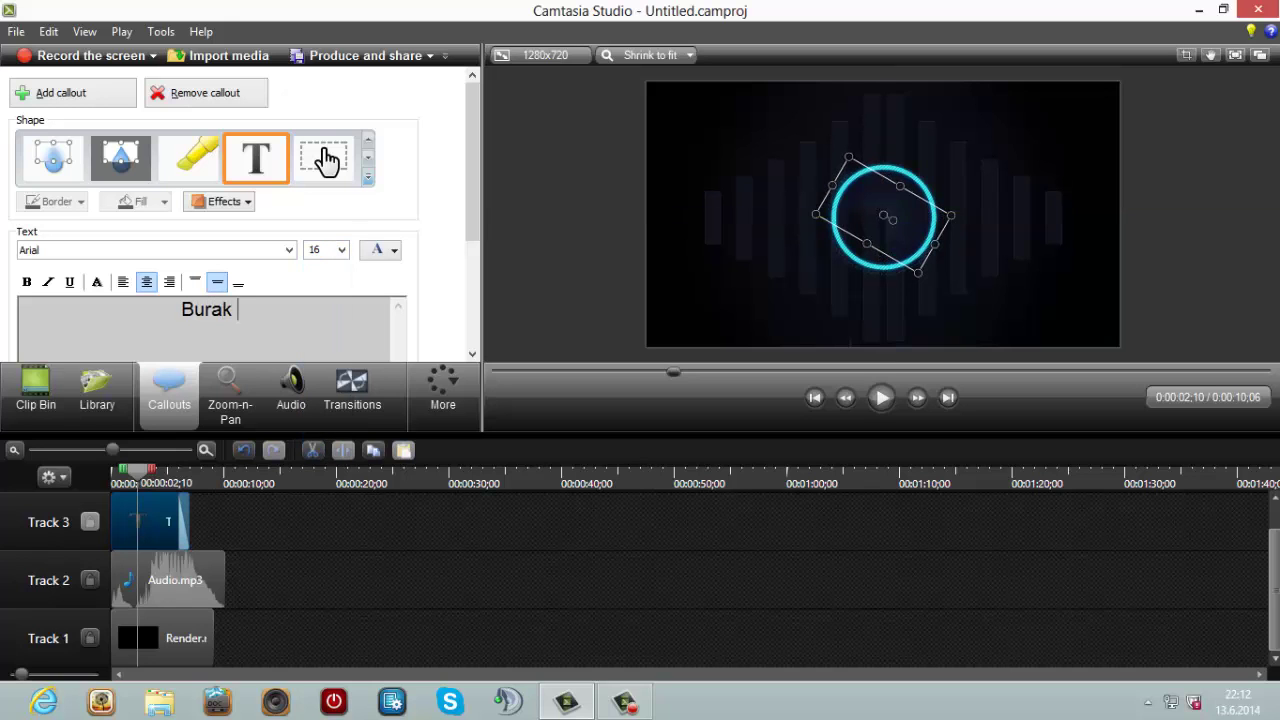
left_click_drag(270, 310, 138, 310)
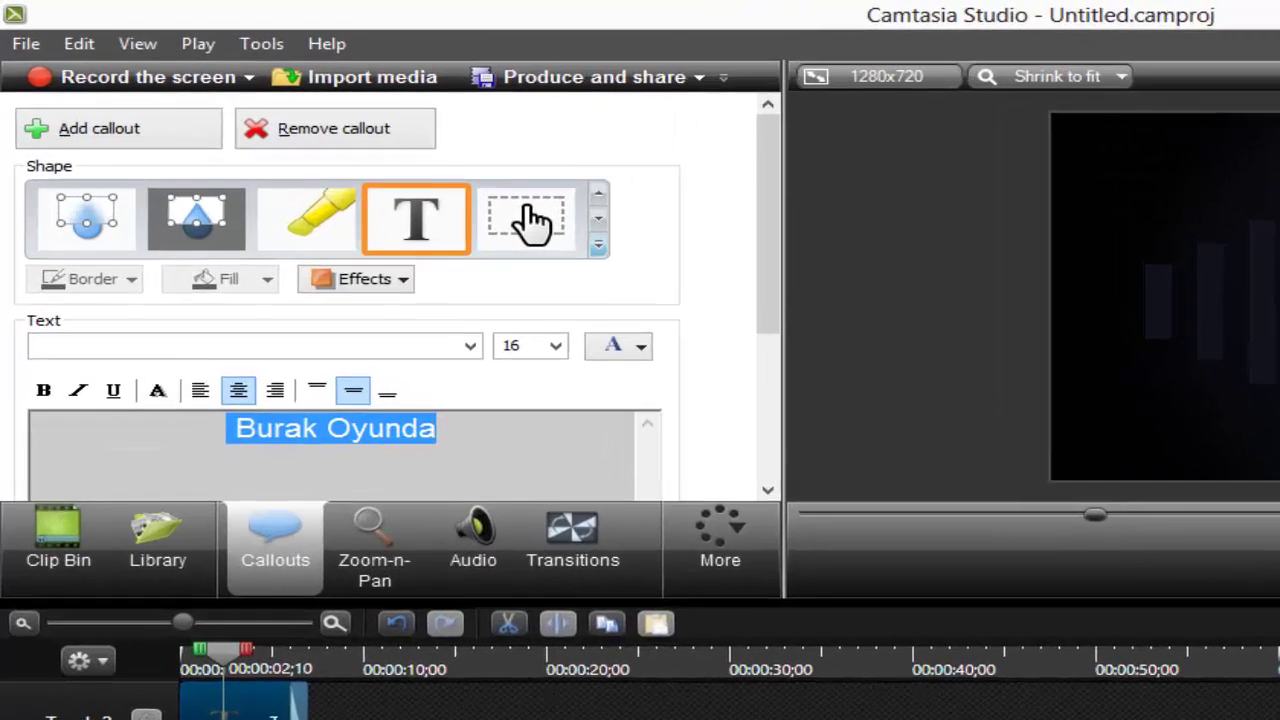
left_click(342, 250)
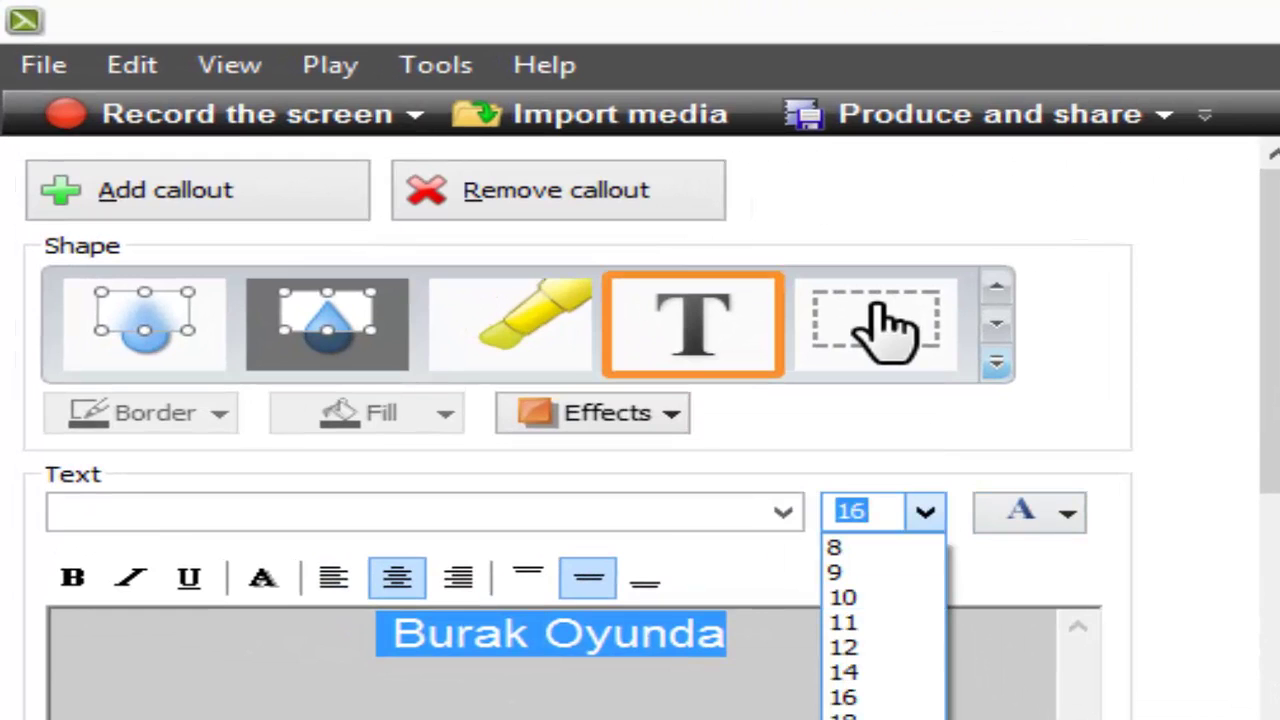
left_click(860, 716)
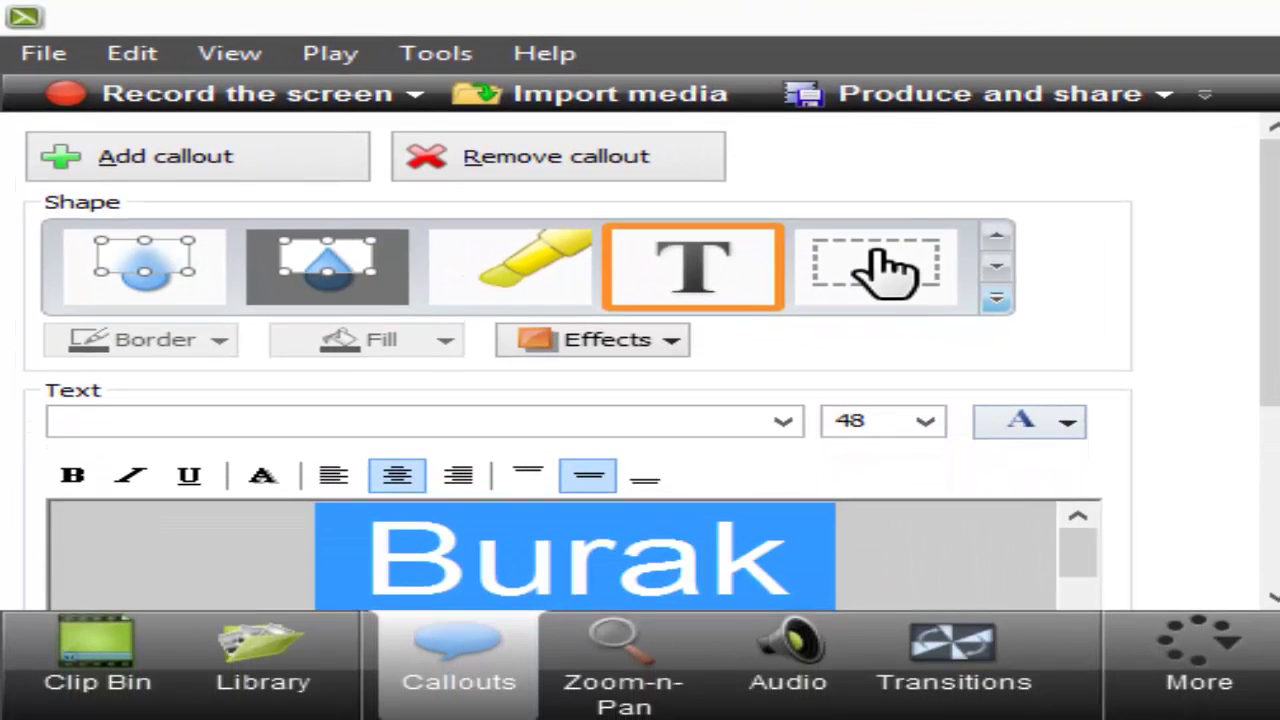
Try red on the callout text and change its colour to yellow.
left_click(1034, 422)
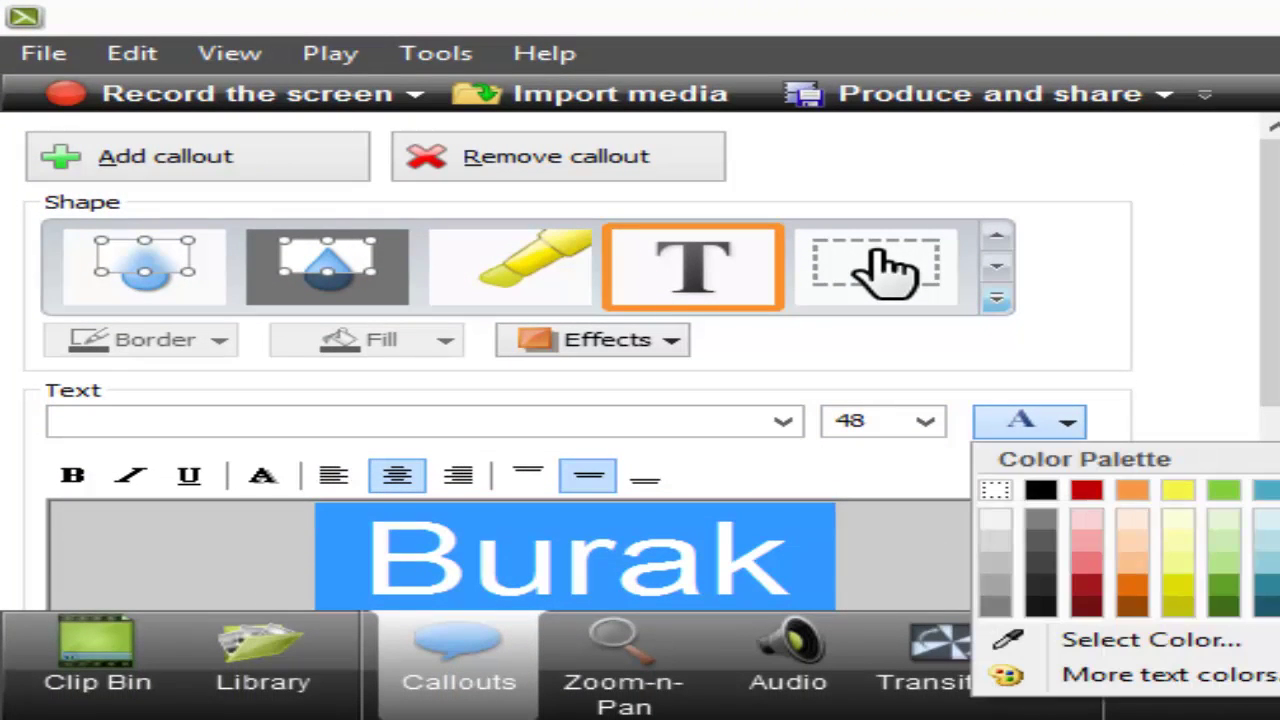
left_click(1087, 491)
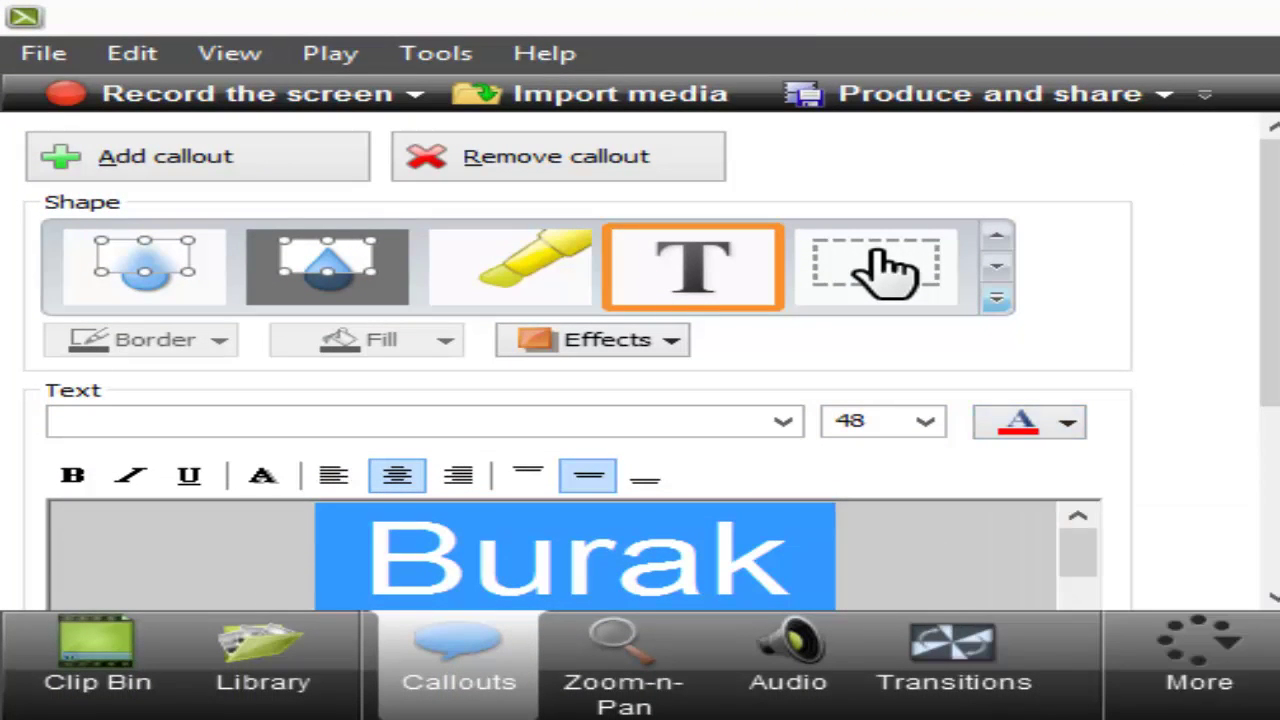
left_click(1040, 422)
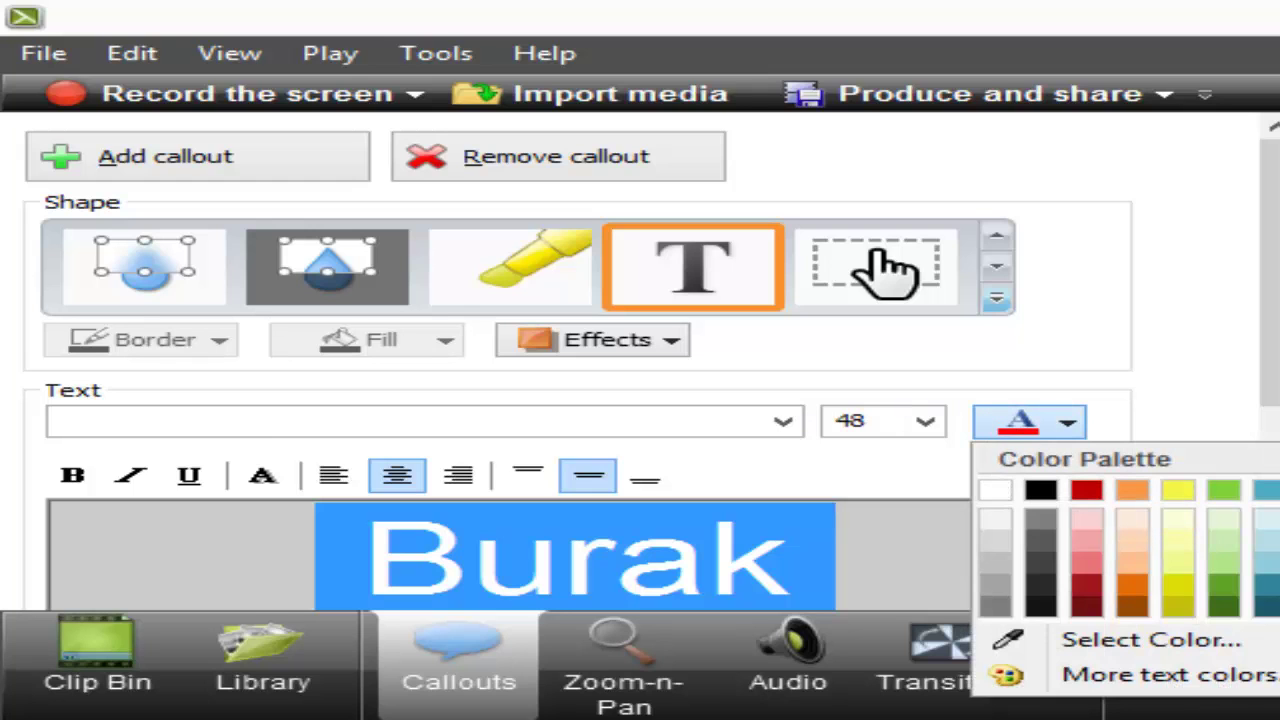
left_click(1178, 490)
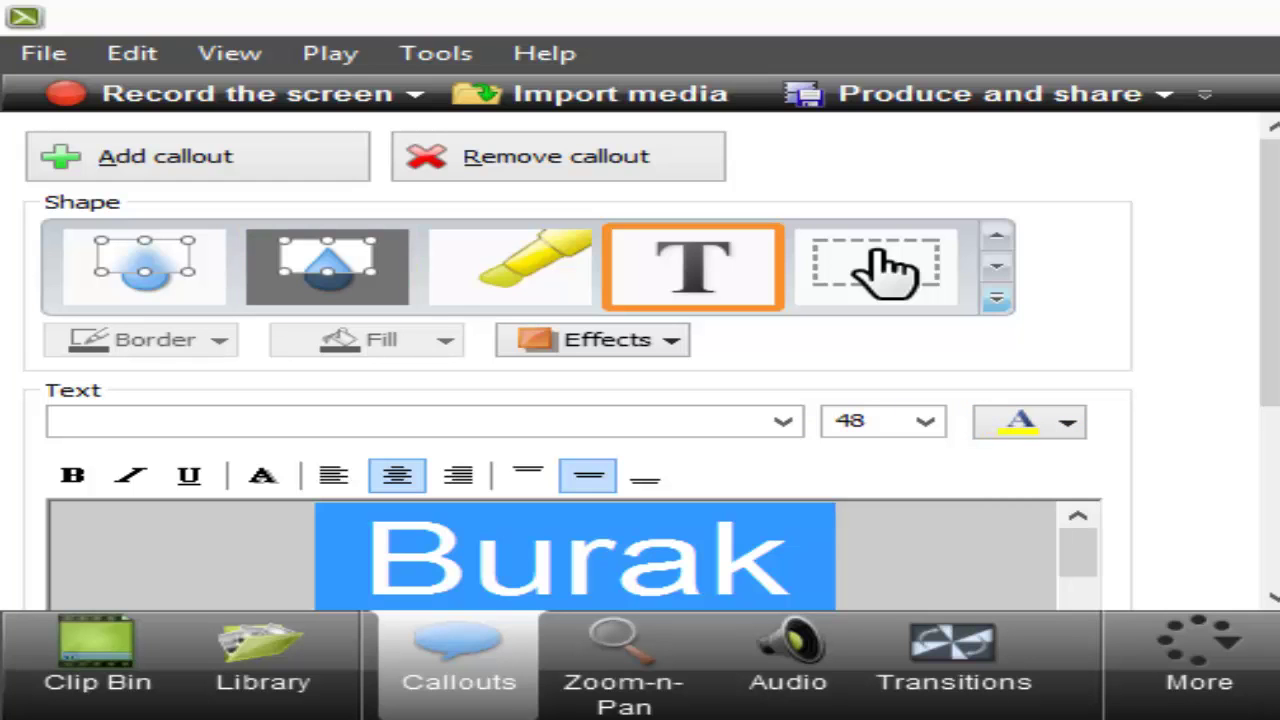
Browse the available fonts and set the callout text to Bodoni MT Black.
left_click(783, 422)
left_click(783, 422)
left_click(783, 422)
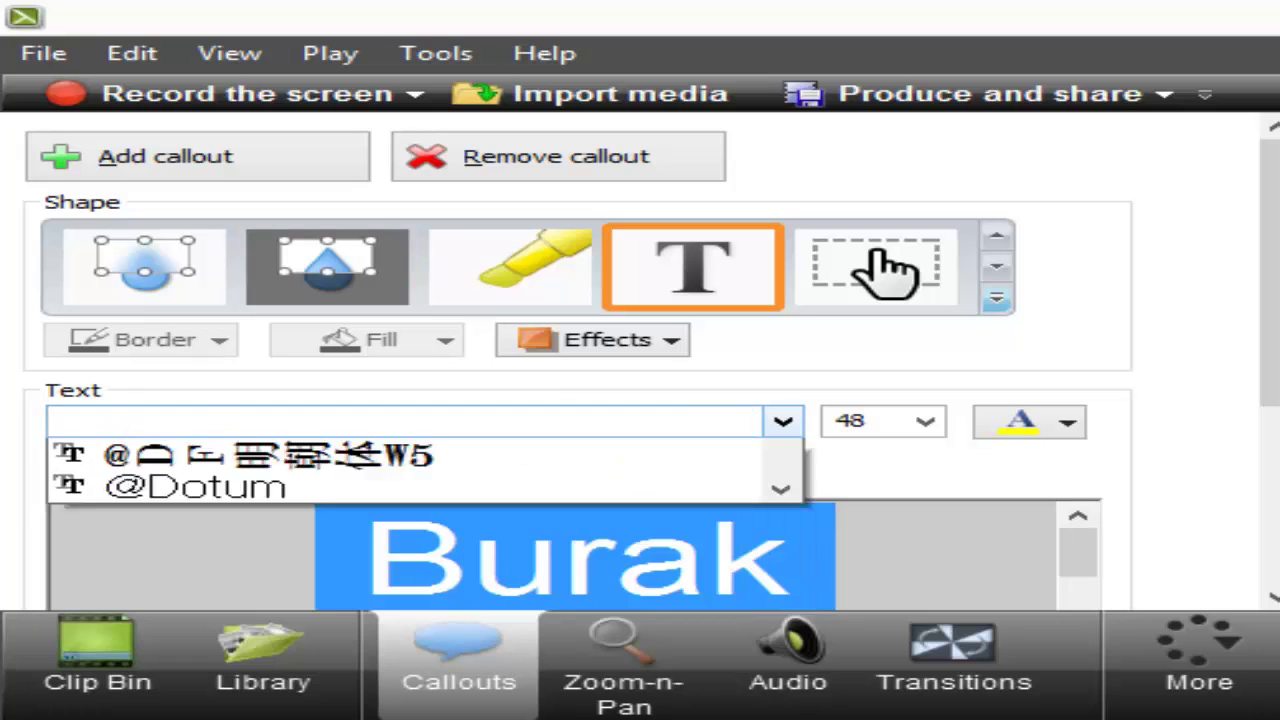
scroll(420, 580, "down", 20)
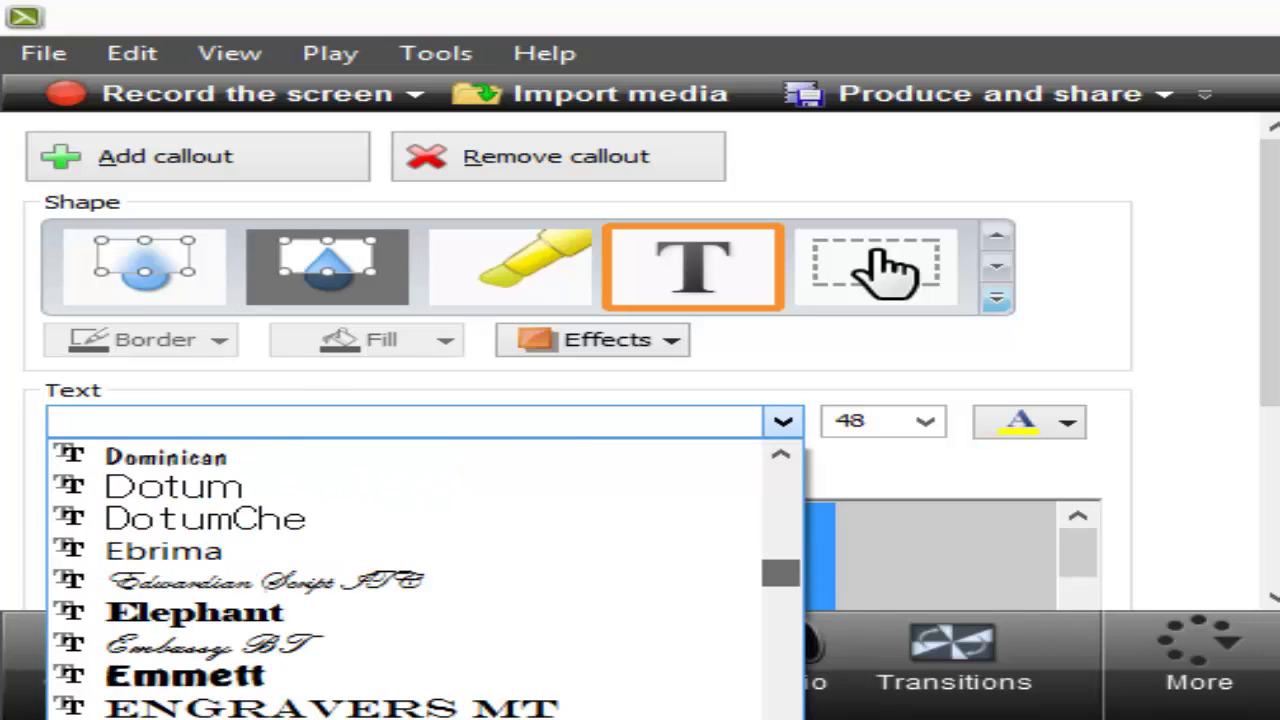
scroll(420, 580, "down", 20)
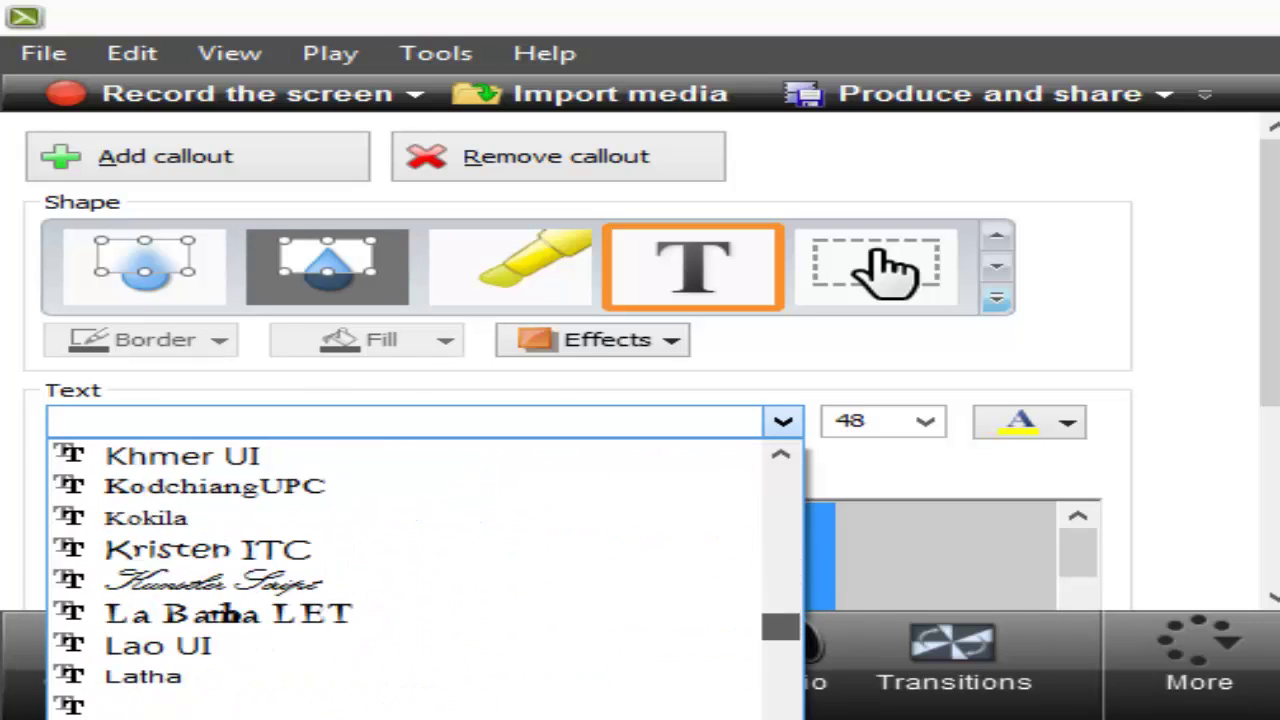
scroll(420, 580, "up", 20)
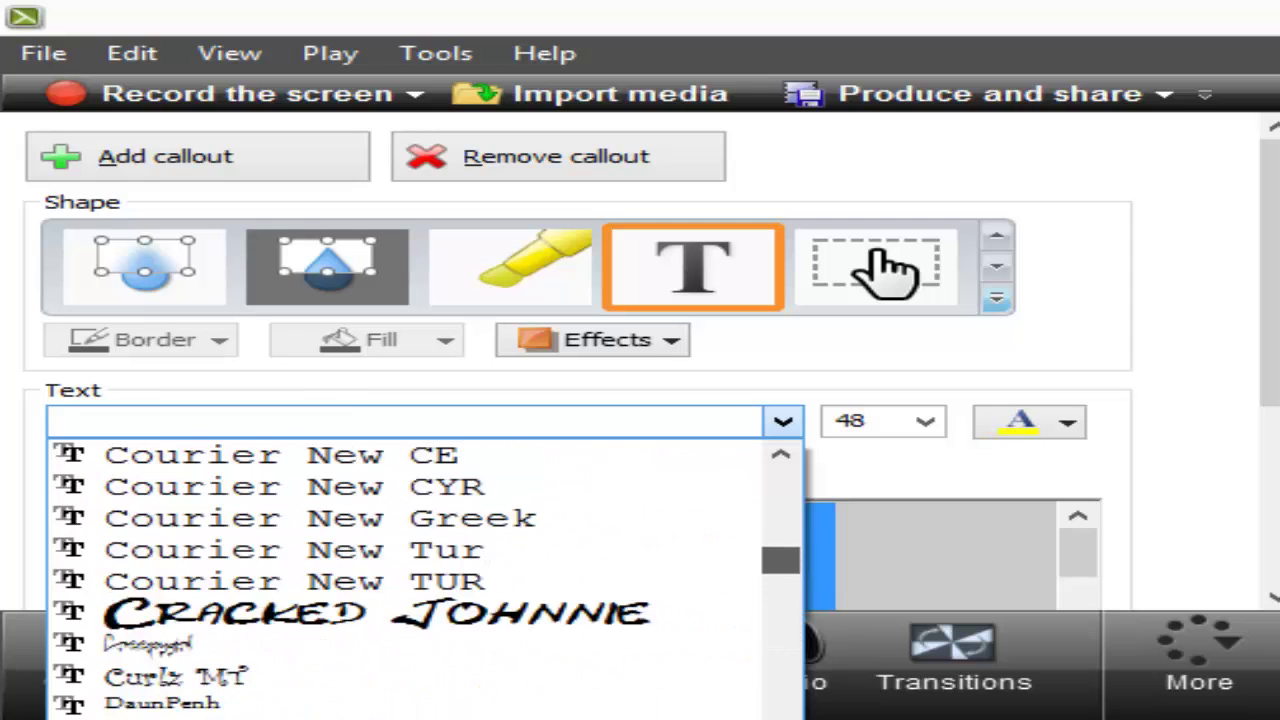
scroll(420, 580, "up", 15)
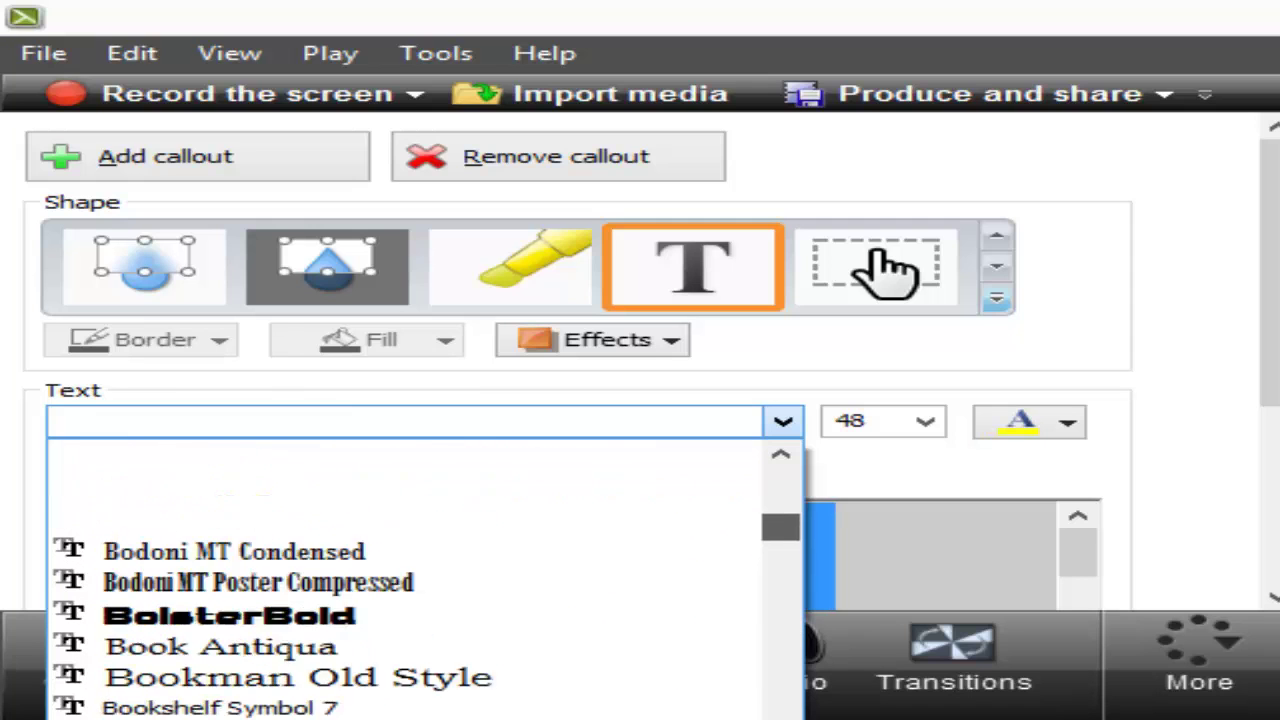
scroll(420, 646, "up", 3)
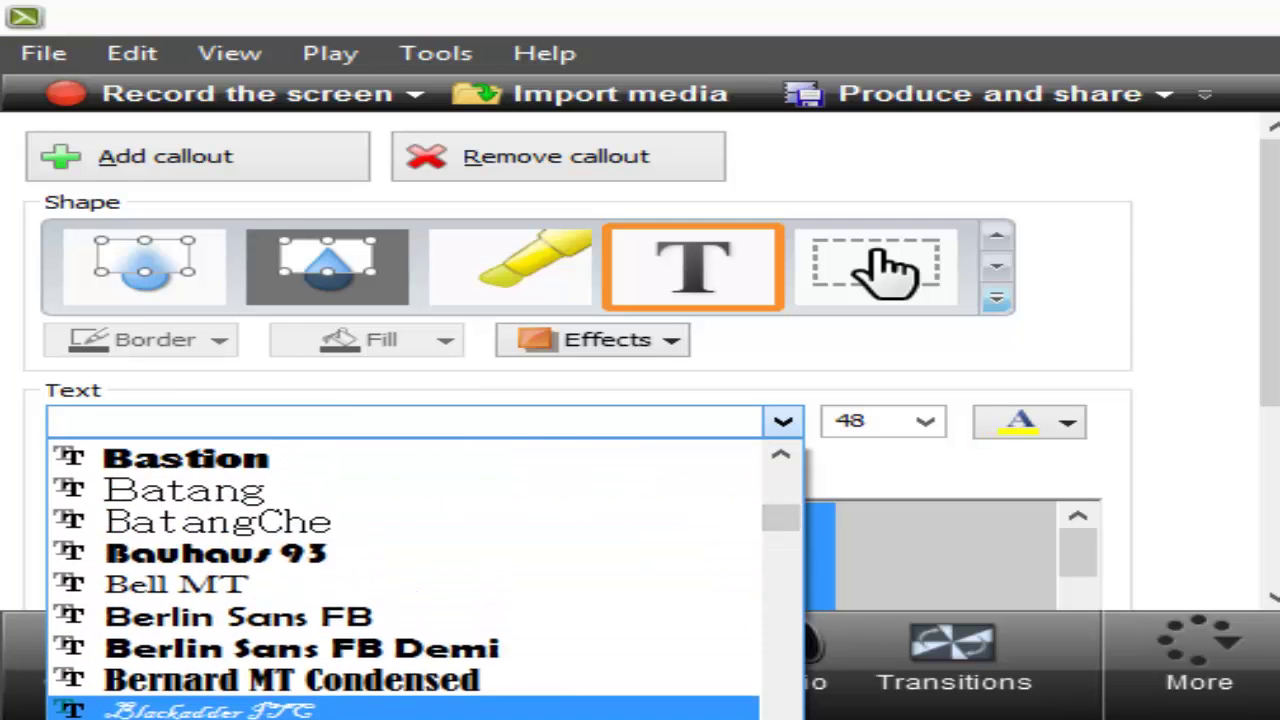
scroll(420, 580, "up", 1)
scroll(420, 580, "down", 7)
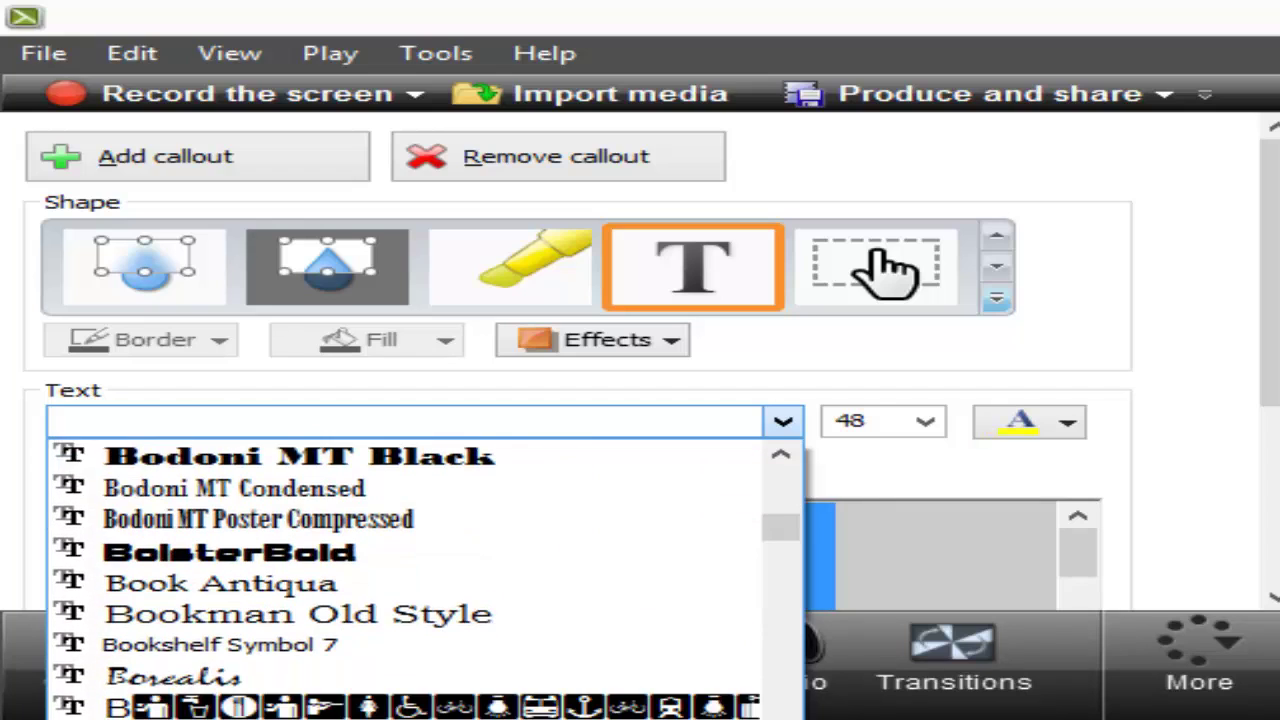
left_click(402, 456)
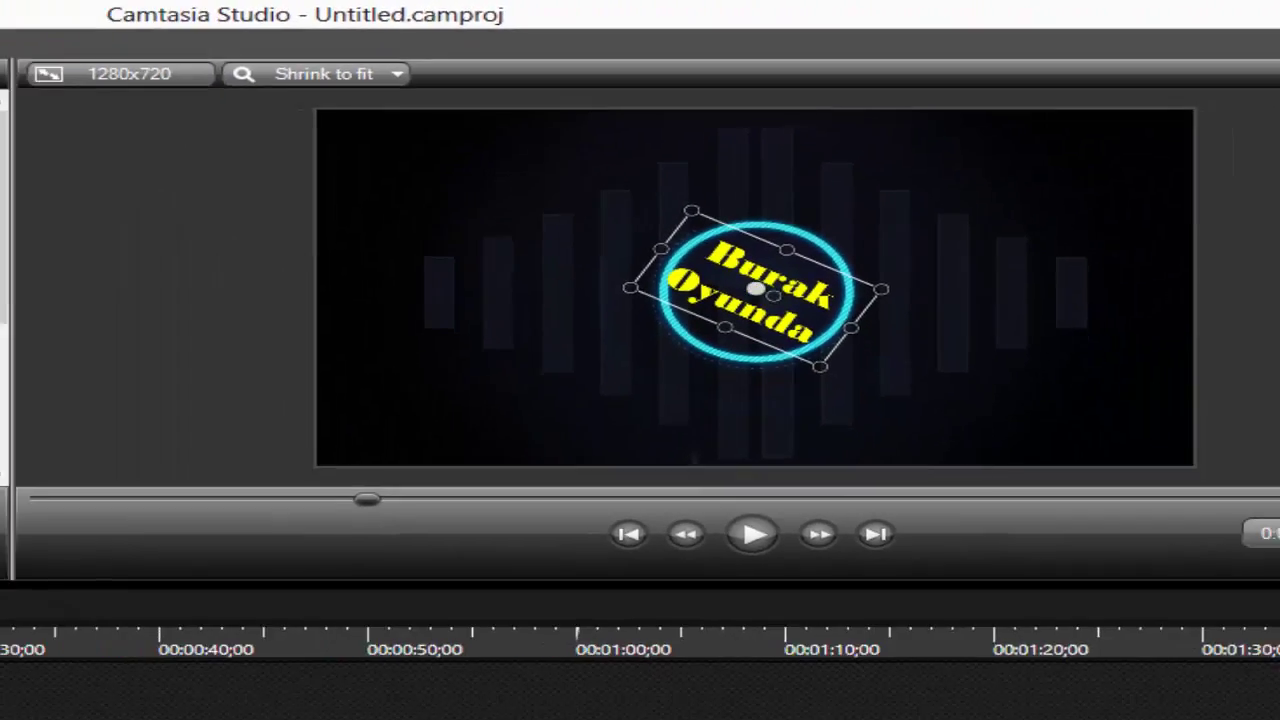
Extend the text callout on Track 3 so that it ends together with the render clip.
left_click_drag(893, 220, 893, 220)
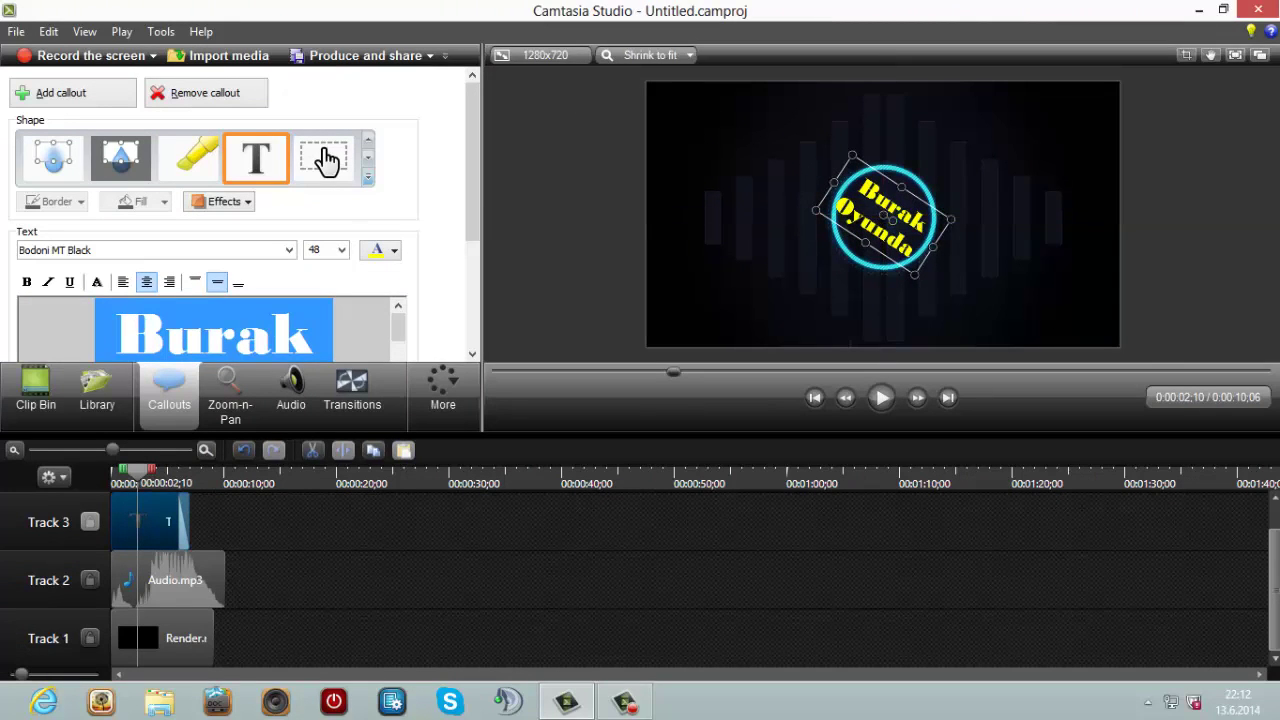
key("ctrl+d")
left_click_drag(187, 526, 214, 526)
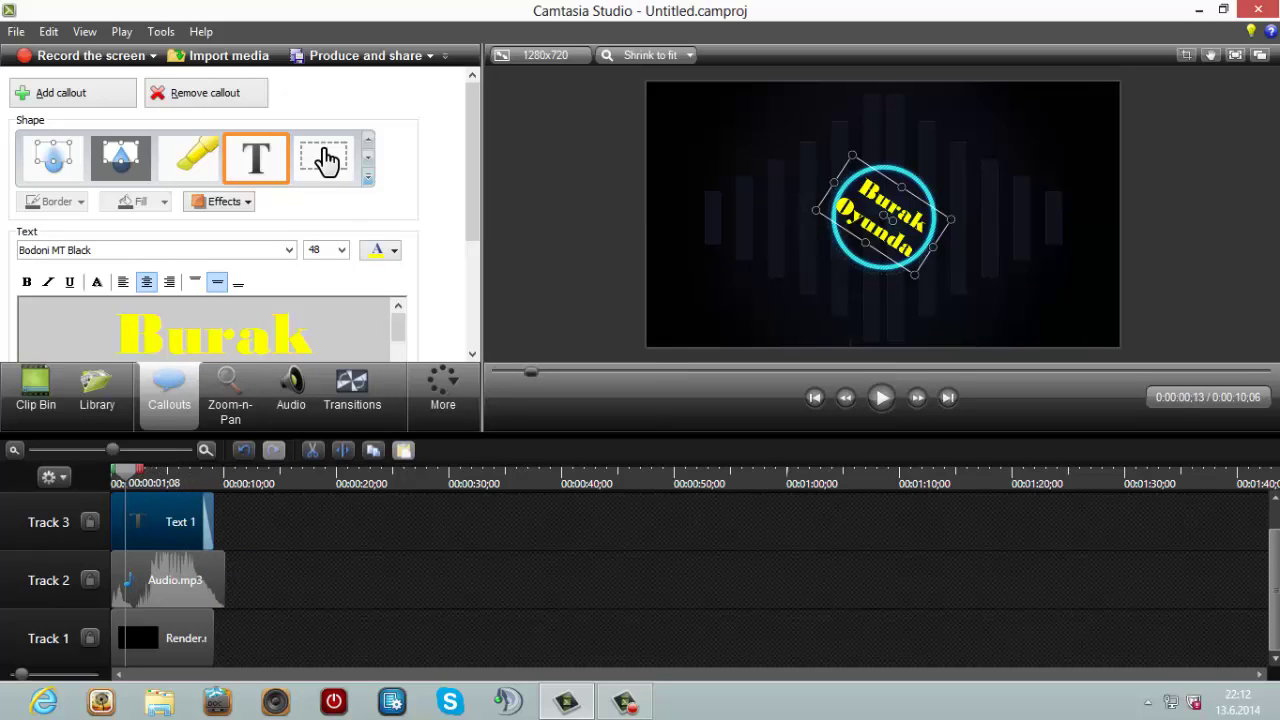
Make both lines of the callout text bold with the text shadow enabled and no underline.
key("Home")
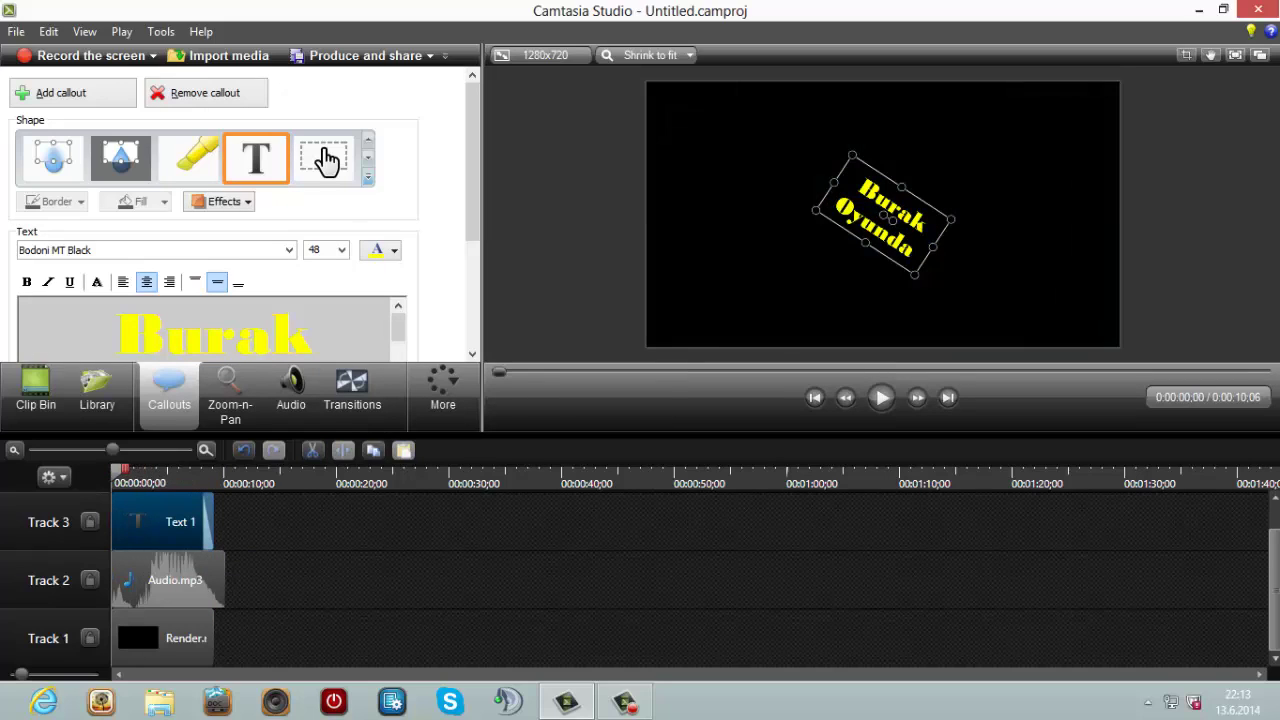
left_click(27, 282)
left_click_drag(117, 335, 322, 356)
left_click(90, 336)
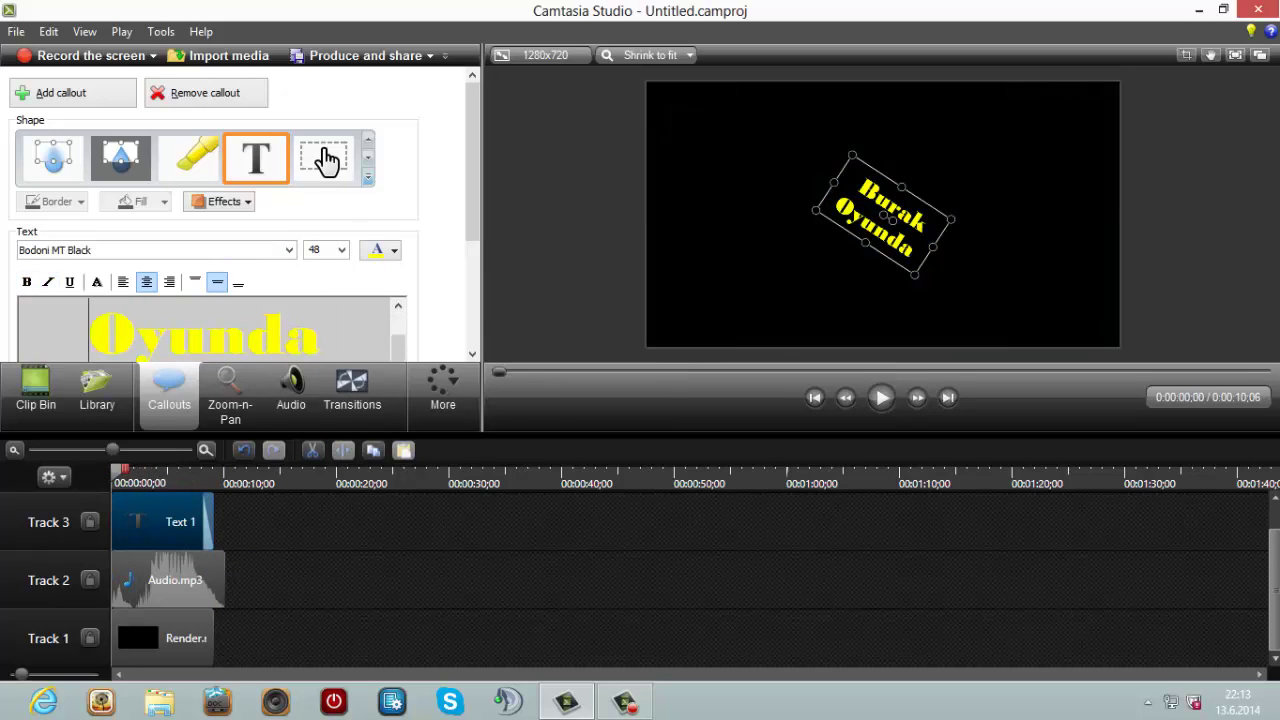
left_click_drag(90, 336, 326, 340)
key("ctrl+a")
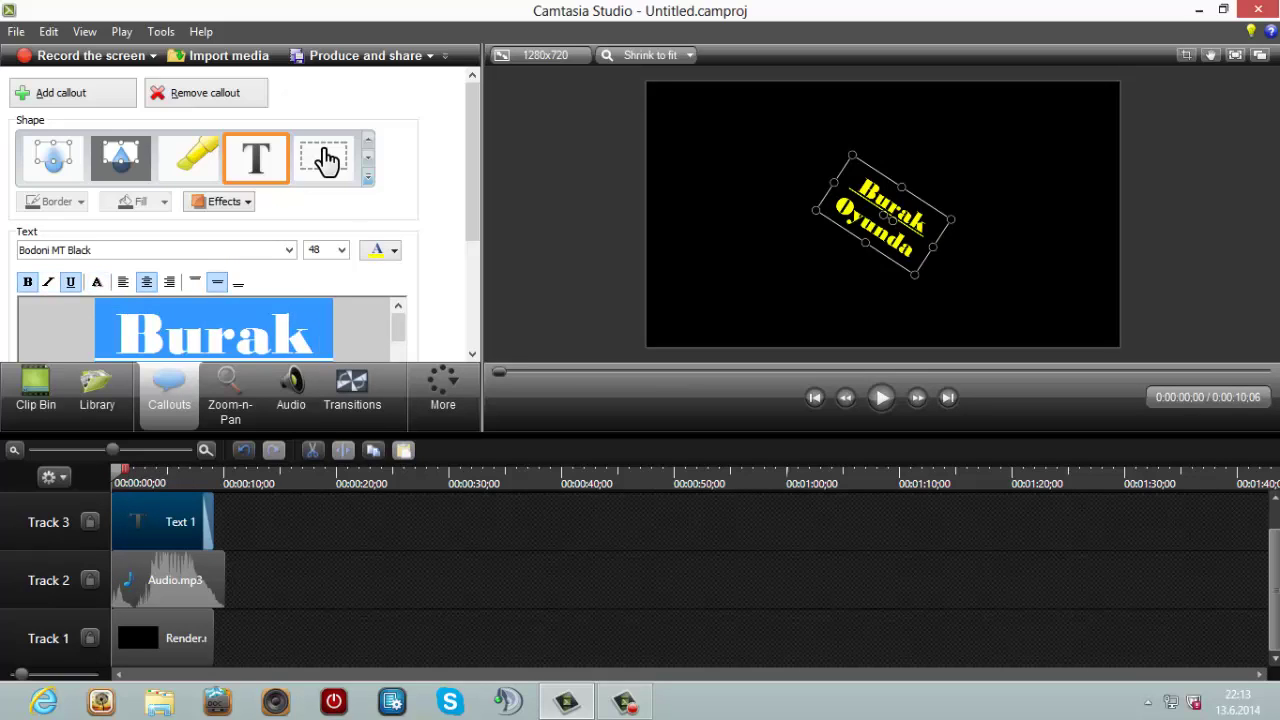
left_click(97, 282)
key("Down")
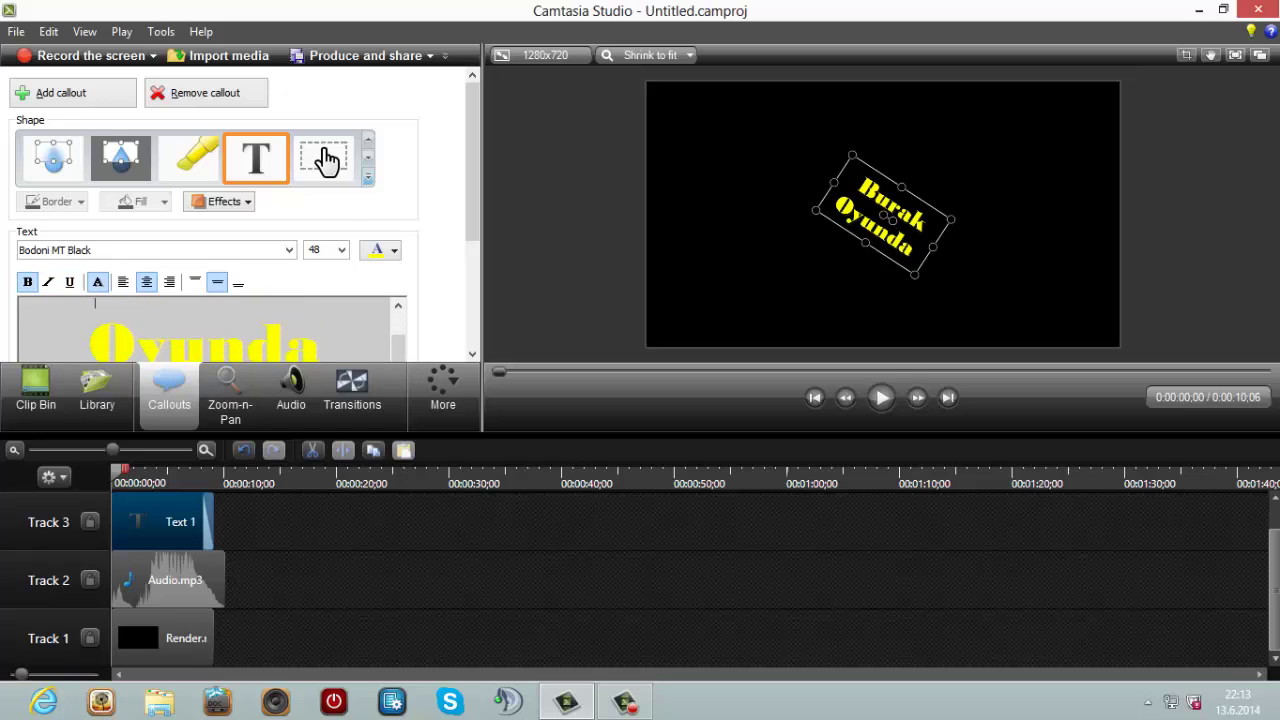
key("ctrl+a")
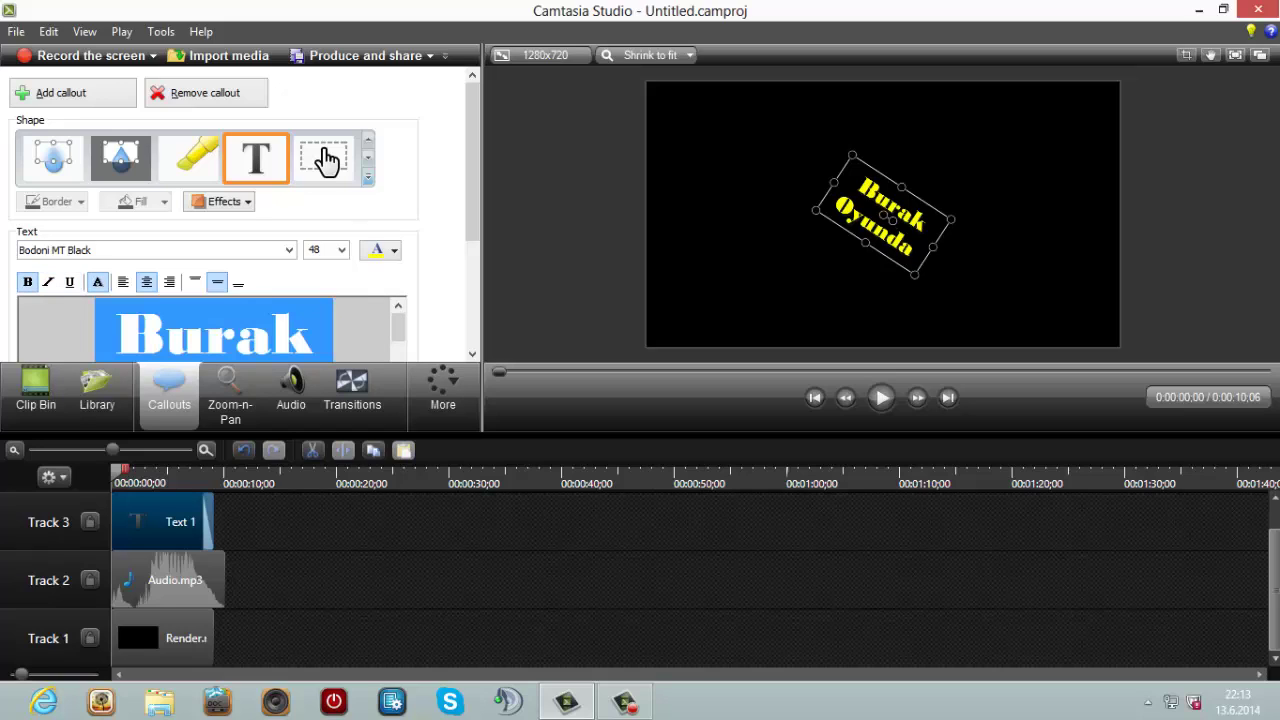
left_click(400, 556)
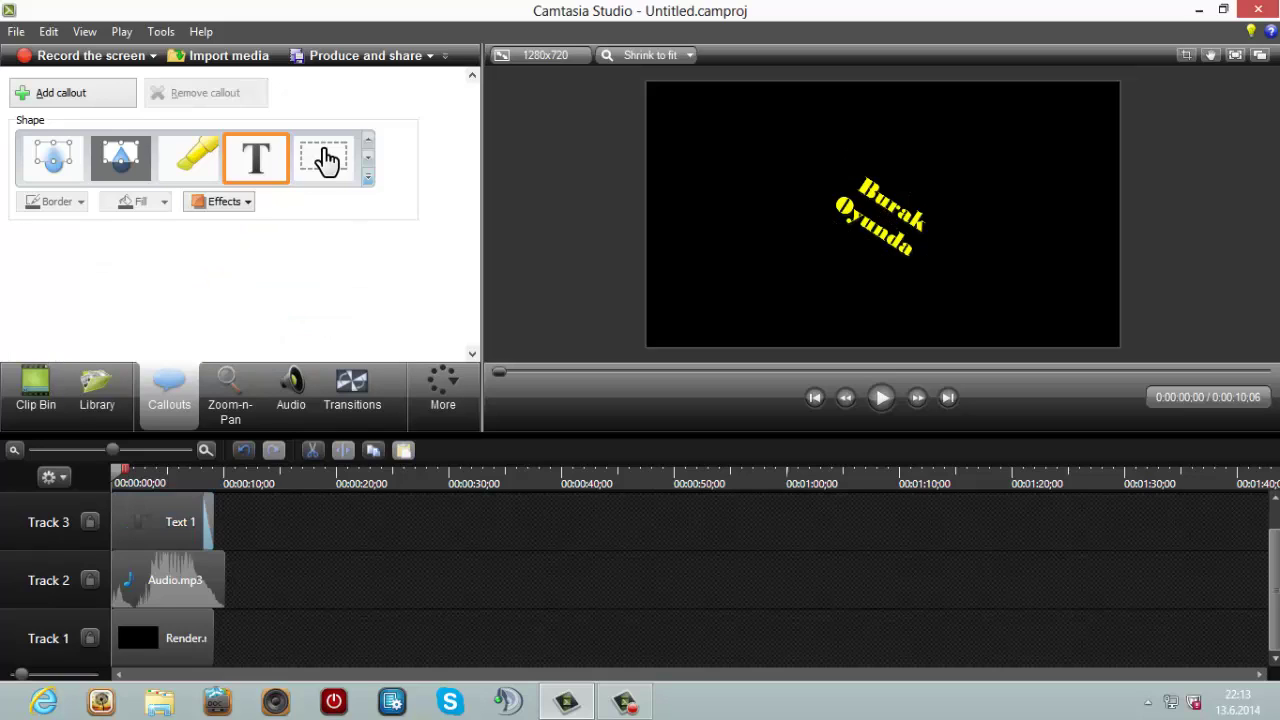
Preview the opening seconds and trim the text callout's start to about 1.5 seconds on the timeline.
key("space")
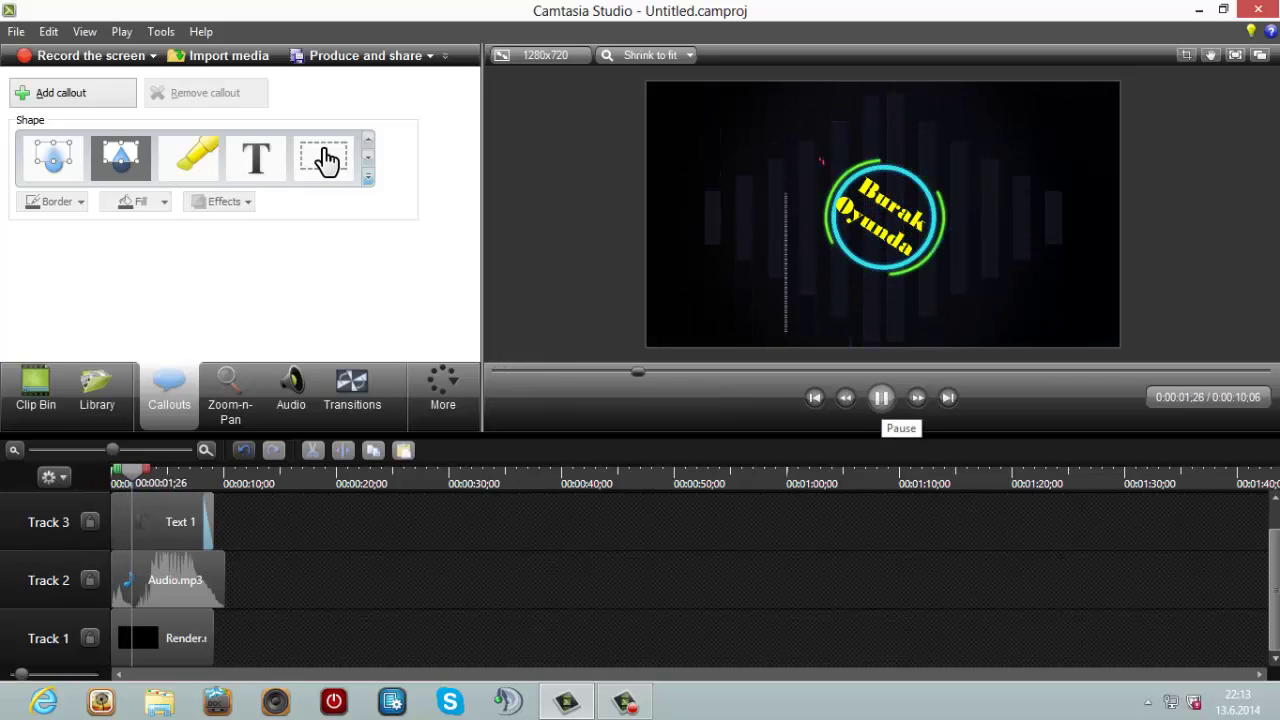
key("space")
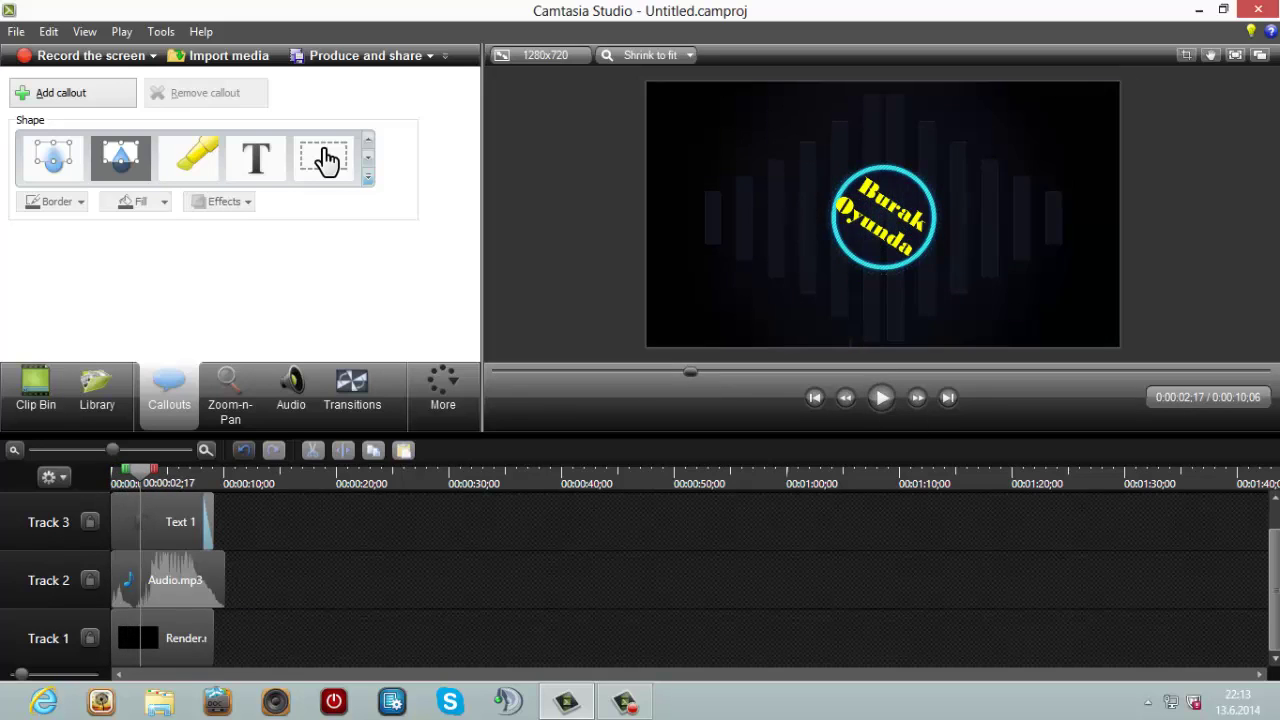
left_click_drag(113, 530, 131, 531)
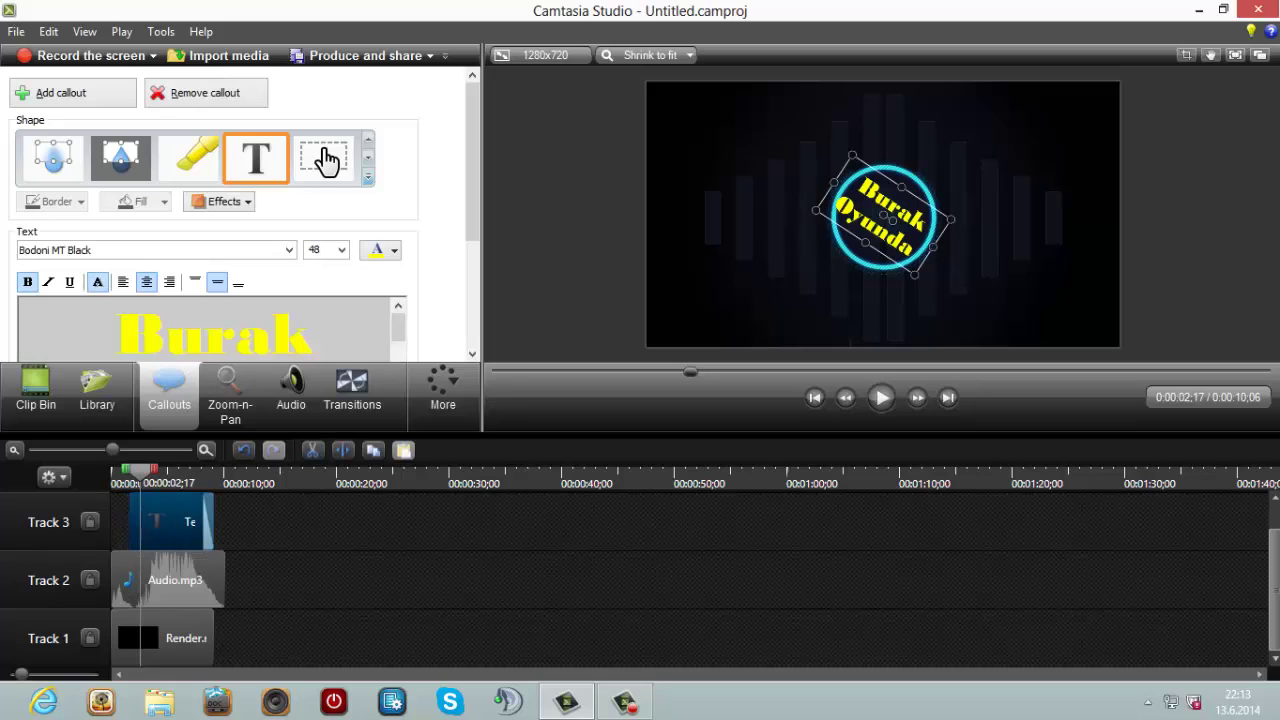
Replay the intro, trim the text callout's start to about 2.5 seconds and play the result from the beginning.
key("ctrl+Home")
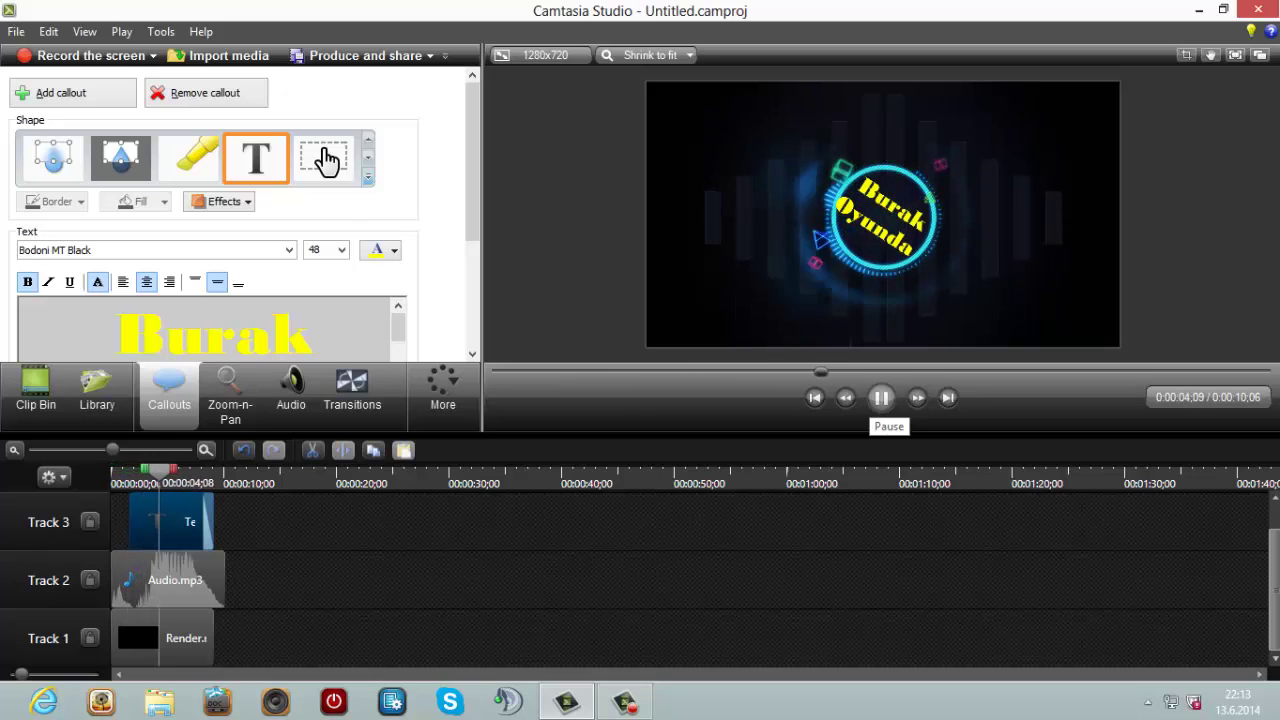
key("space")
left_click_drag(130, 528, 141, 528)
key("ctrl+Home")
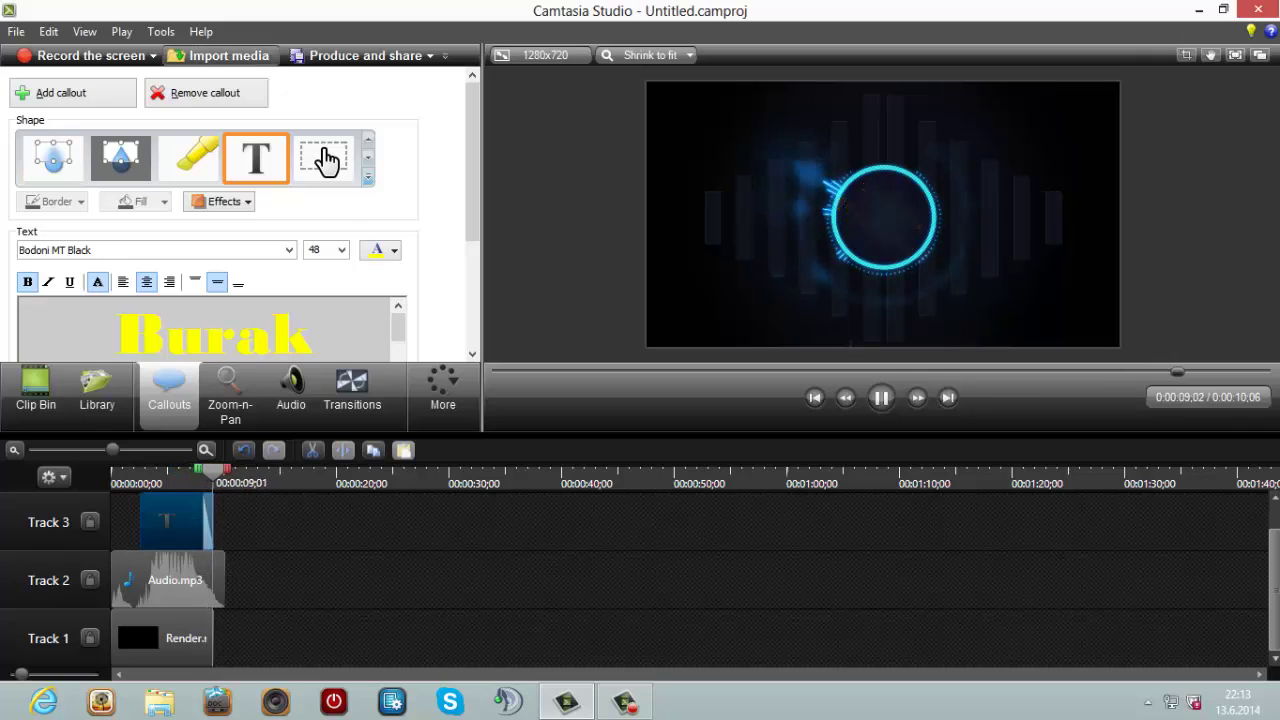
Open the media import and look through the desktop and the Videolar library for a recording.
left_click(97, 388)
left_click(64, 352)
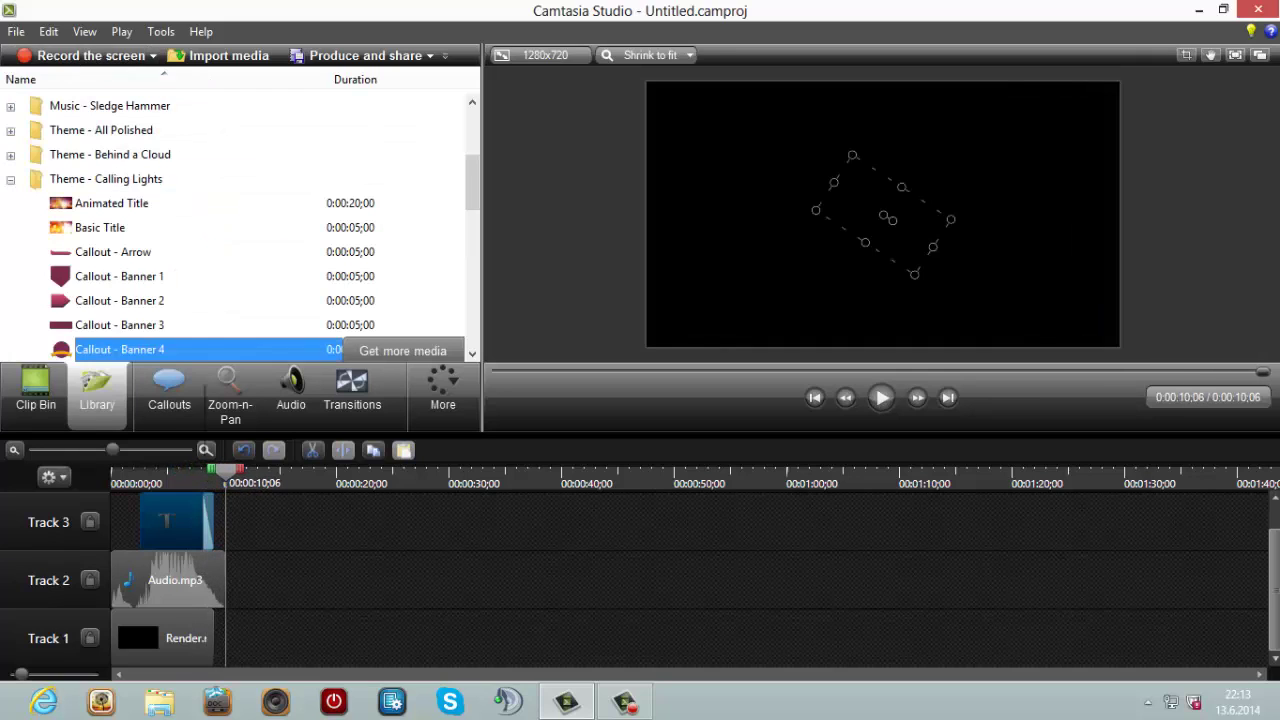
left_click(36, 390)
left_click(220, 56)
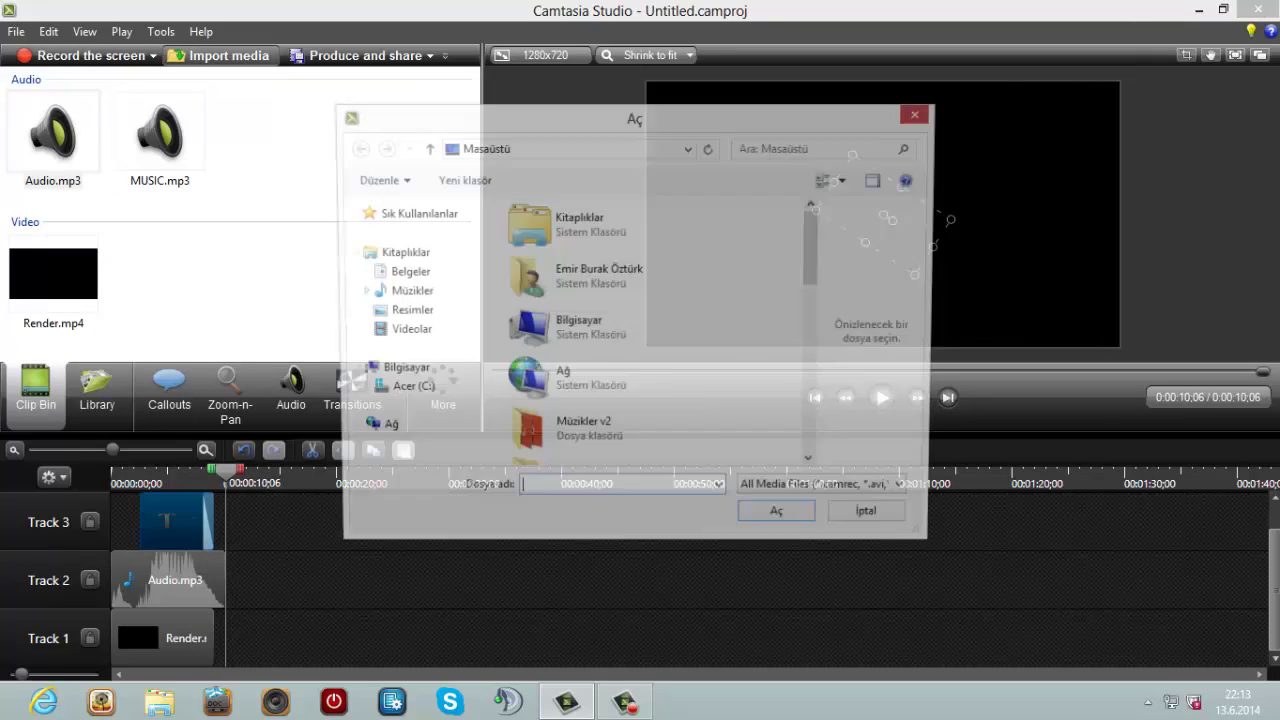
scroll(650, 330, "down", 5)
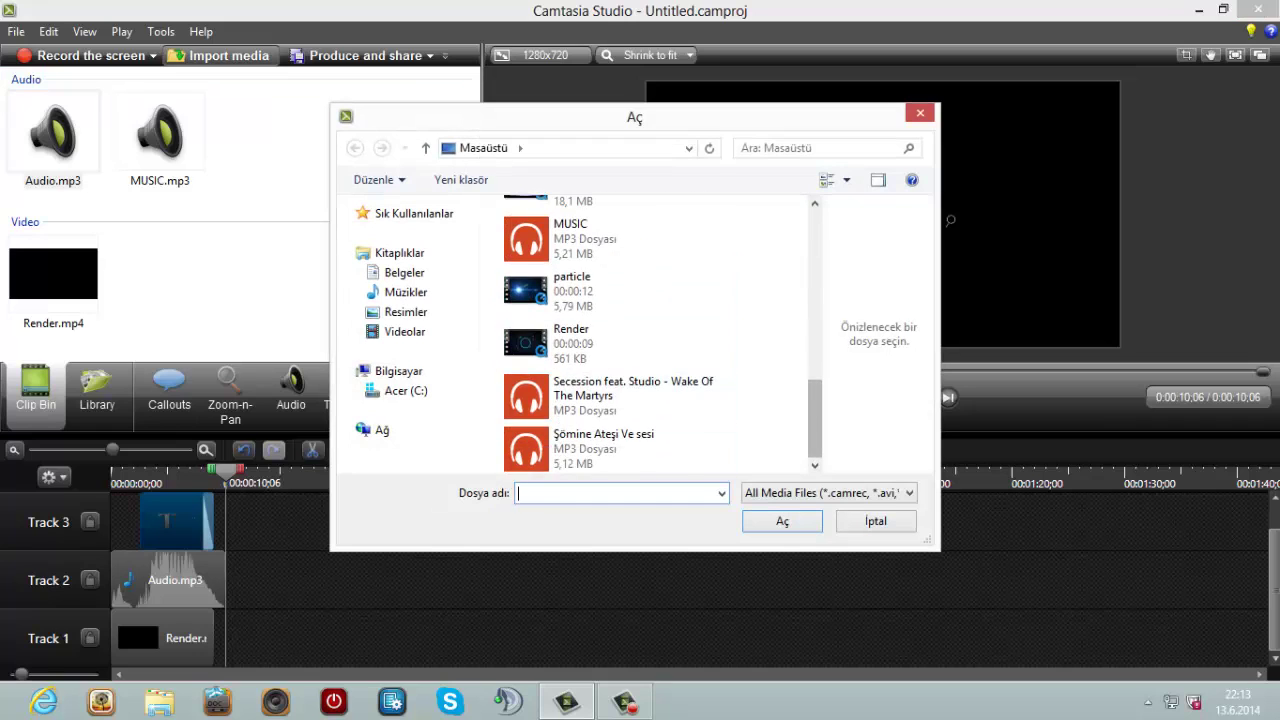
left_click(405, 331)
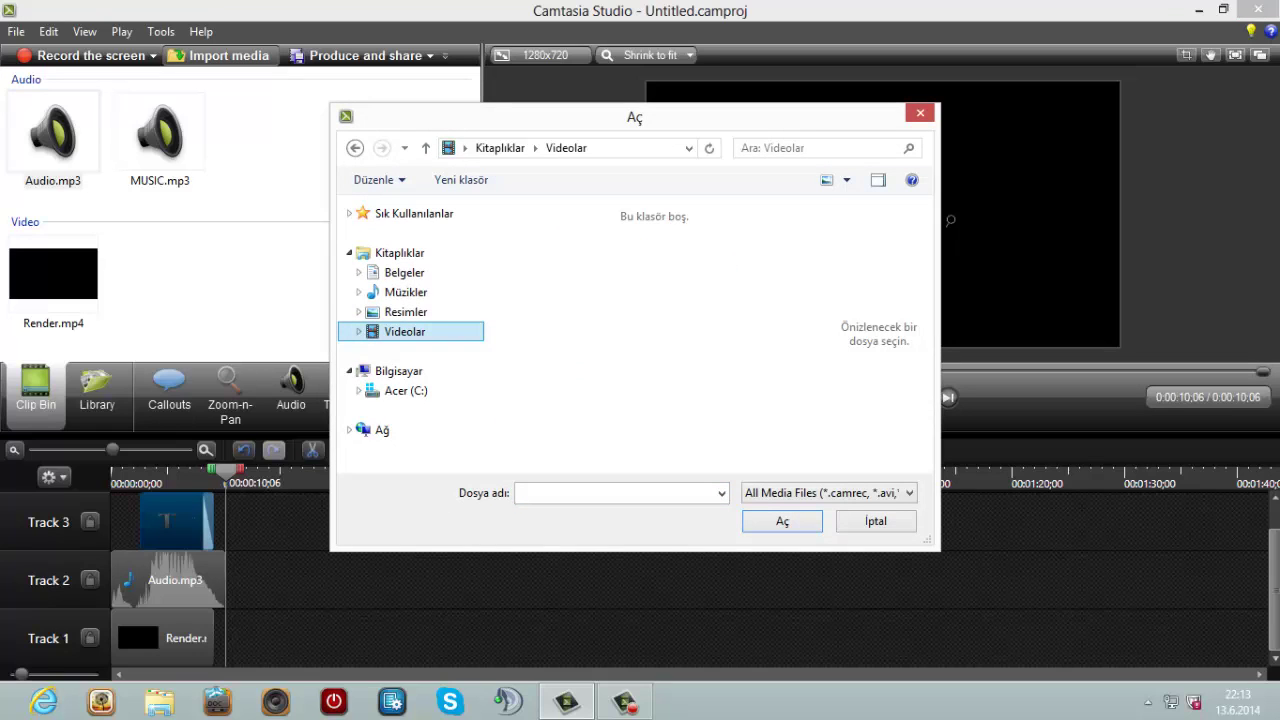
scroll(650, 330, "down", 5)
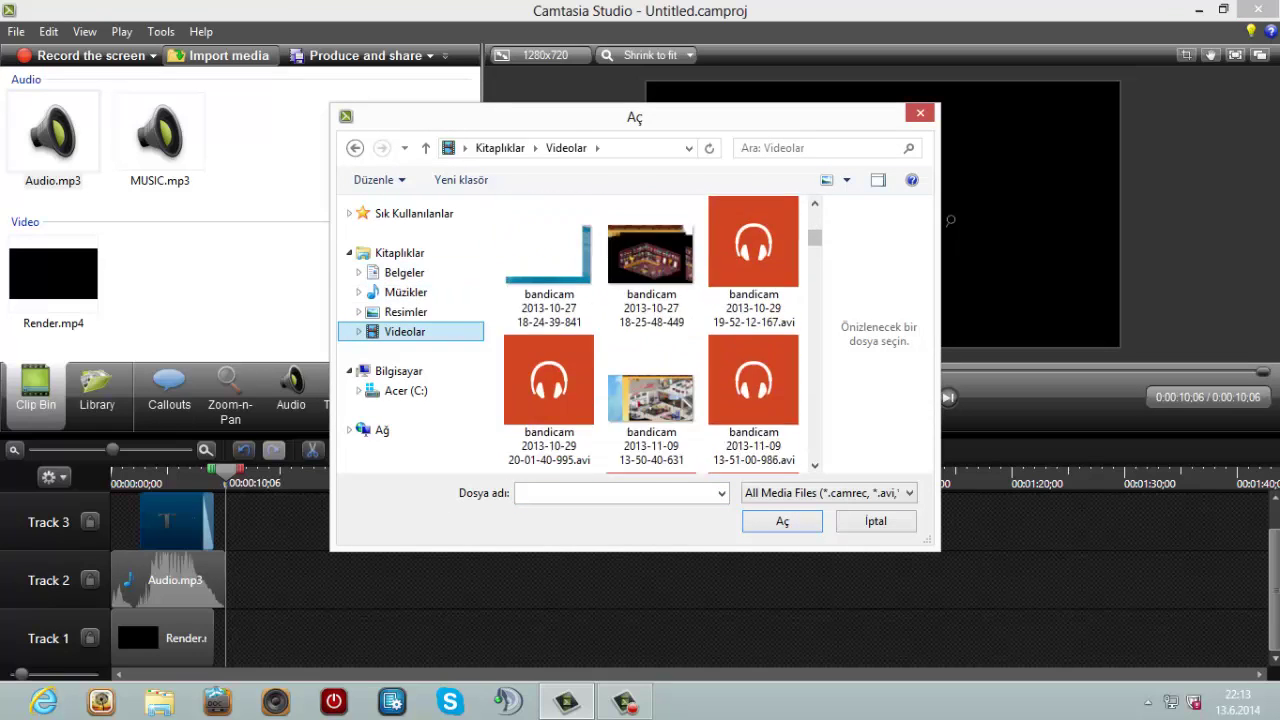
scroll(625, 250, "down", 10)
scroll(625, 250, "up", 12)
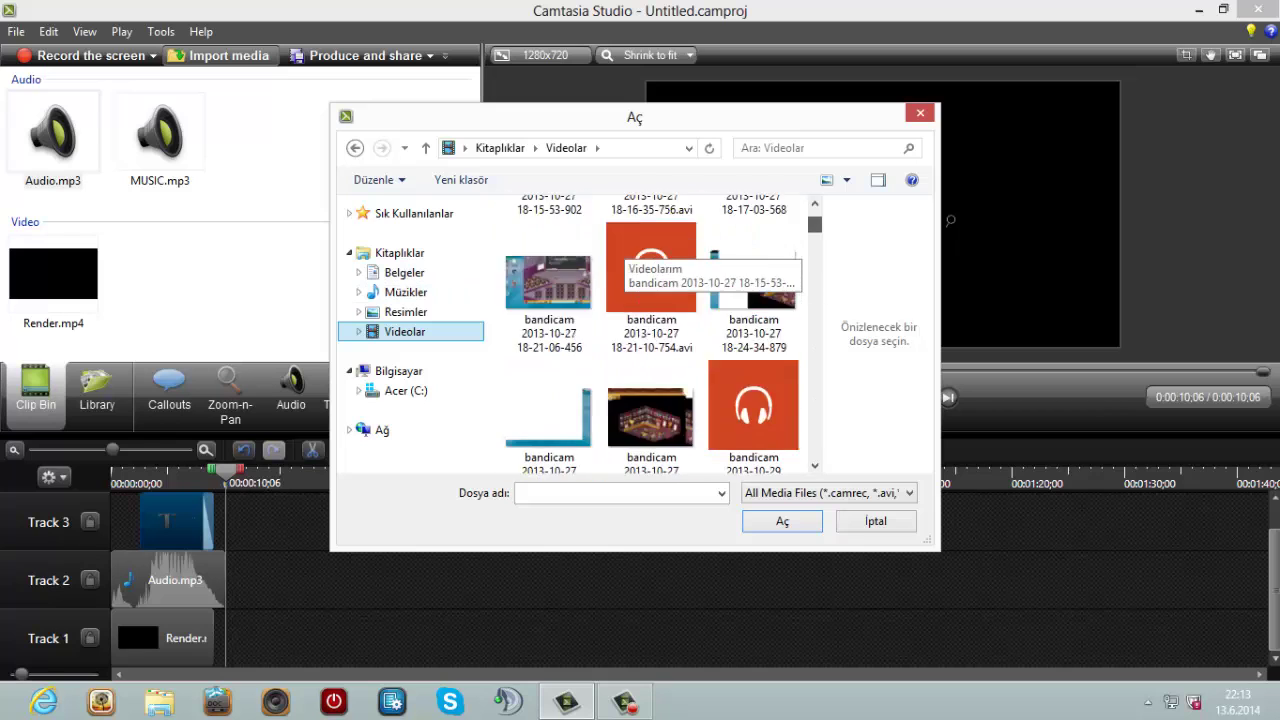
scroll(630, 245, "down", 10)
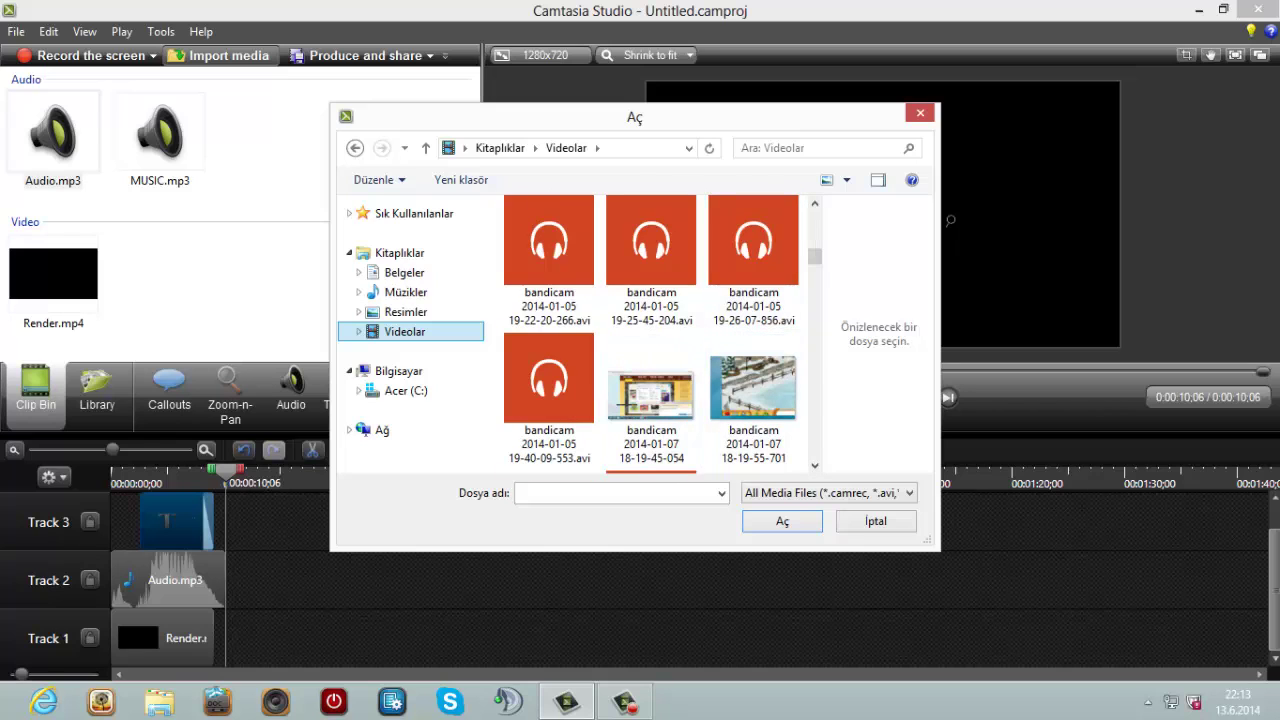
Import the recording capture-22 from the Film Rulosu folder in the Resimler library.
left_click(406, 312)
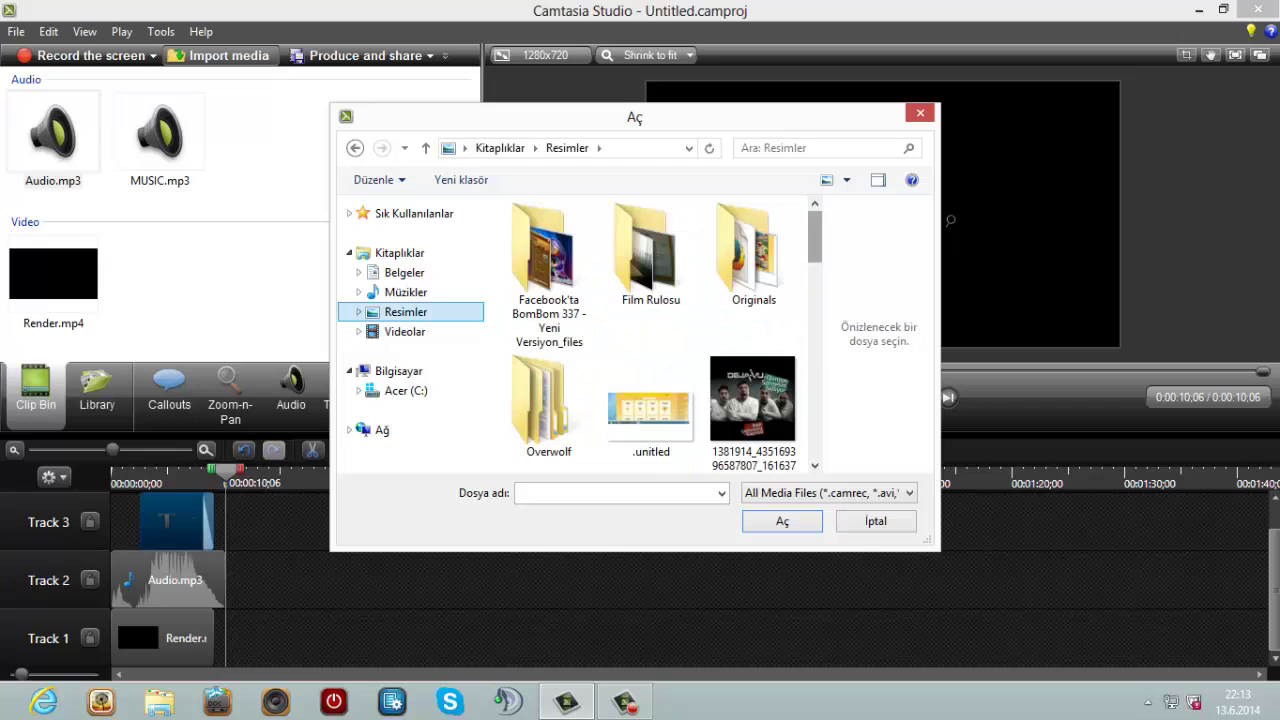
scroll(630, 245, "down", 10)
scroll(630, 245, "up", 15)
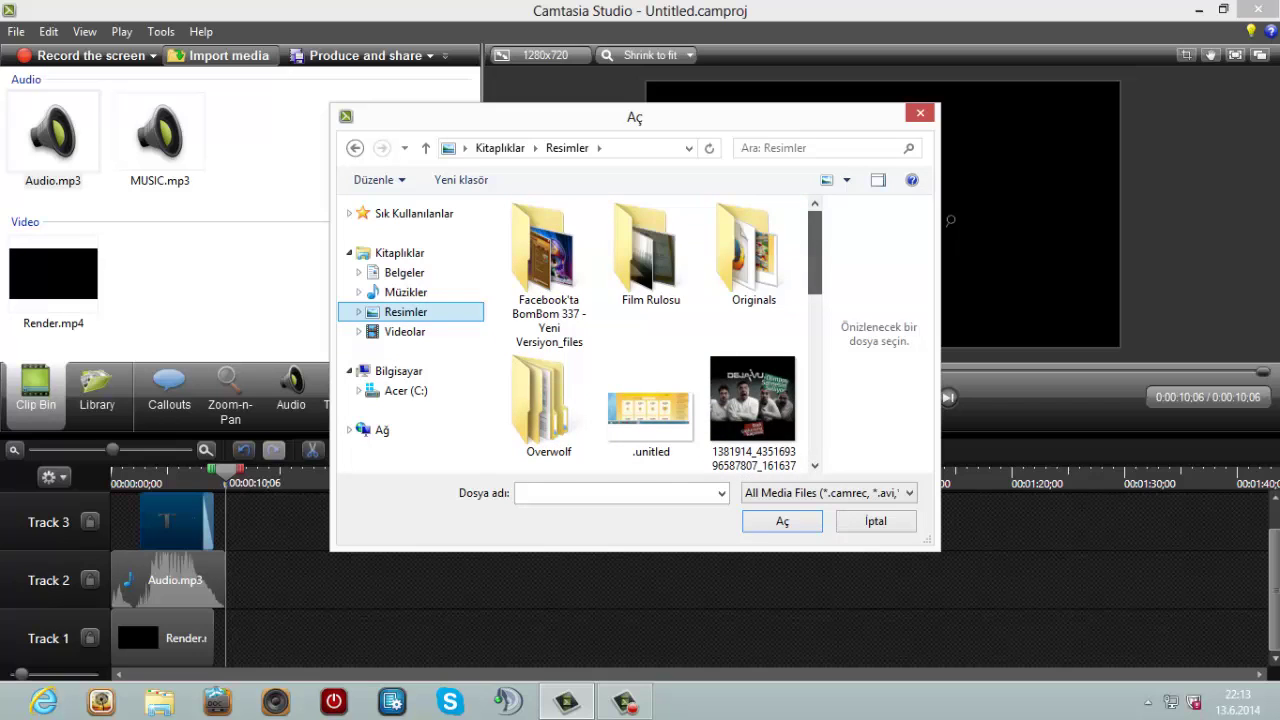
double_click(650, 255)
scroll(753, 300, "down", 3)
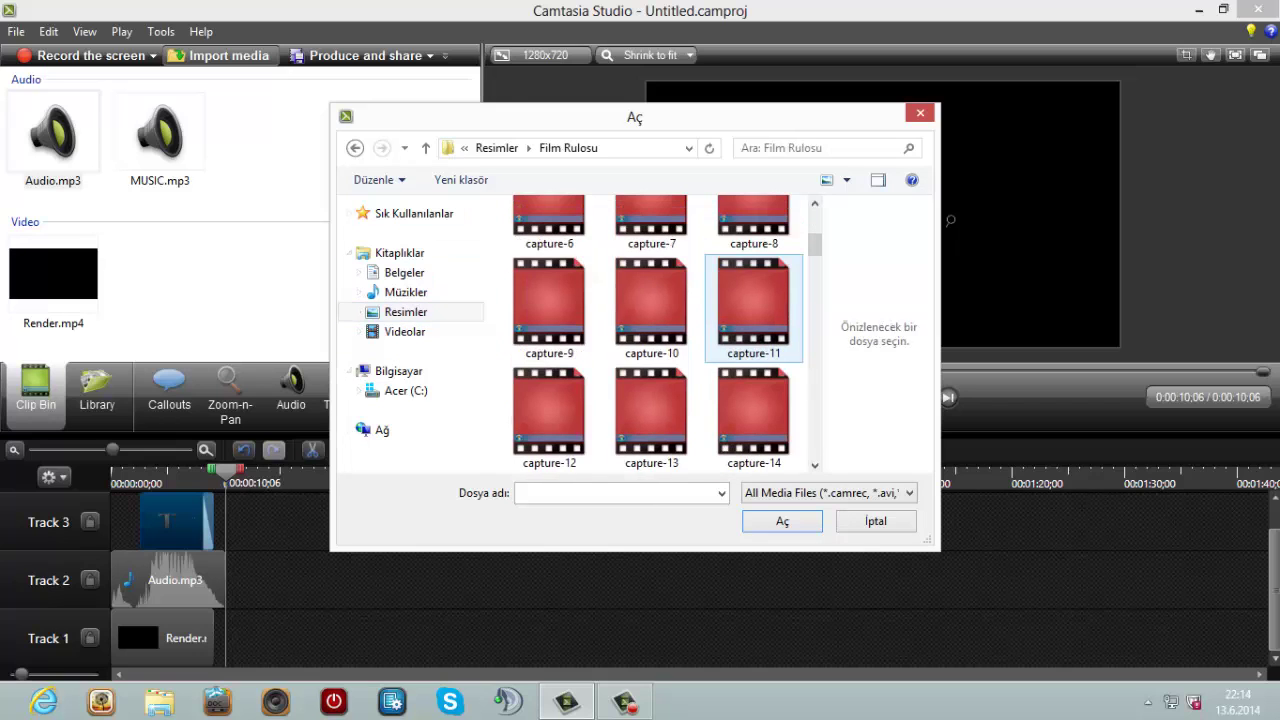
scroll(549, 415, "down", 10)
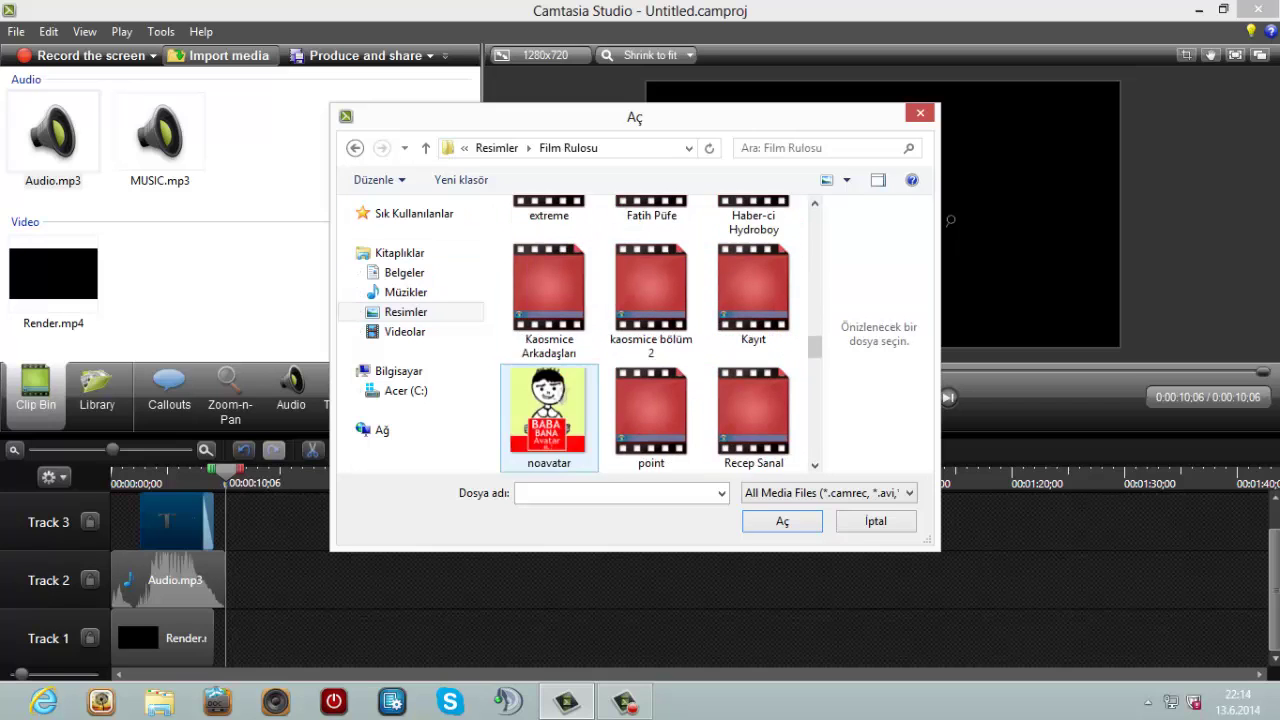
scroll(651, 358, "up", 3)
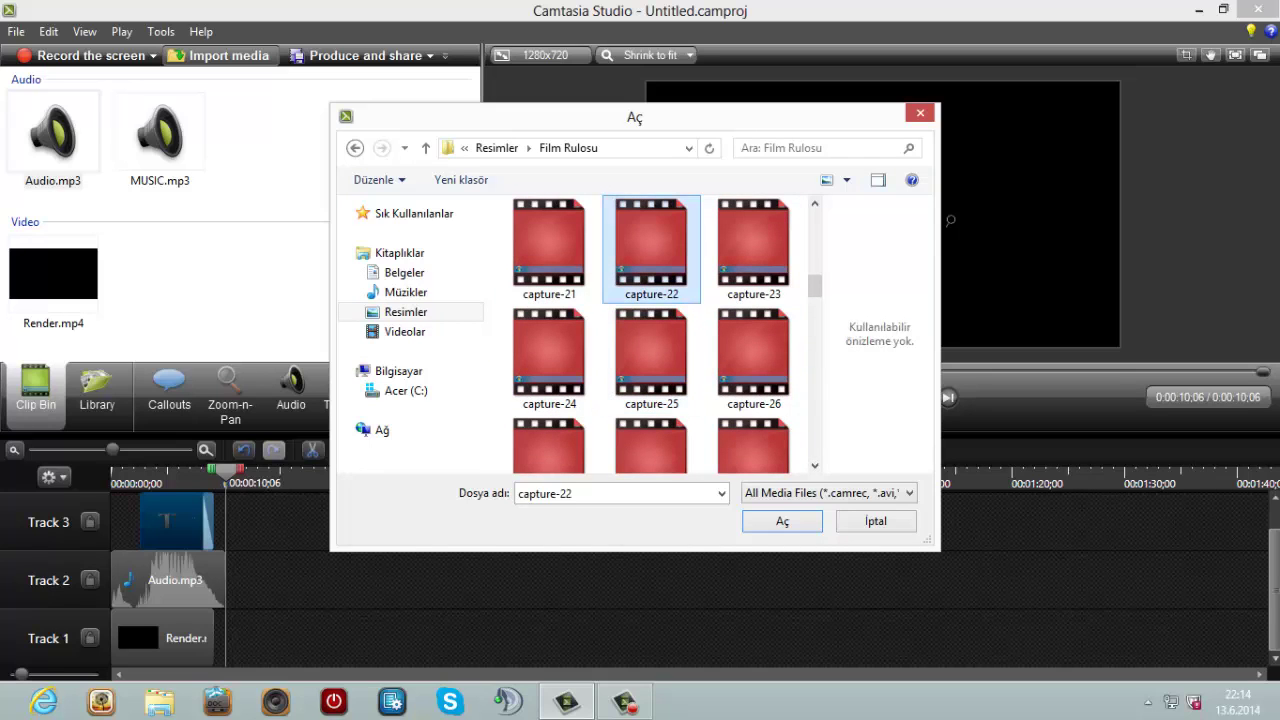
key("Return")
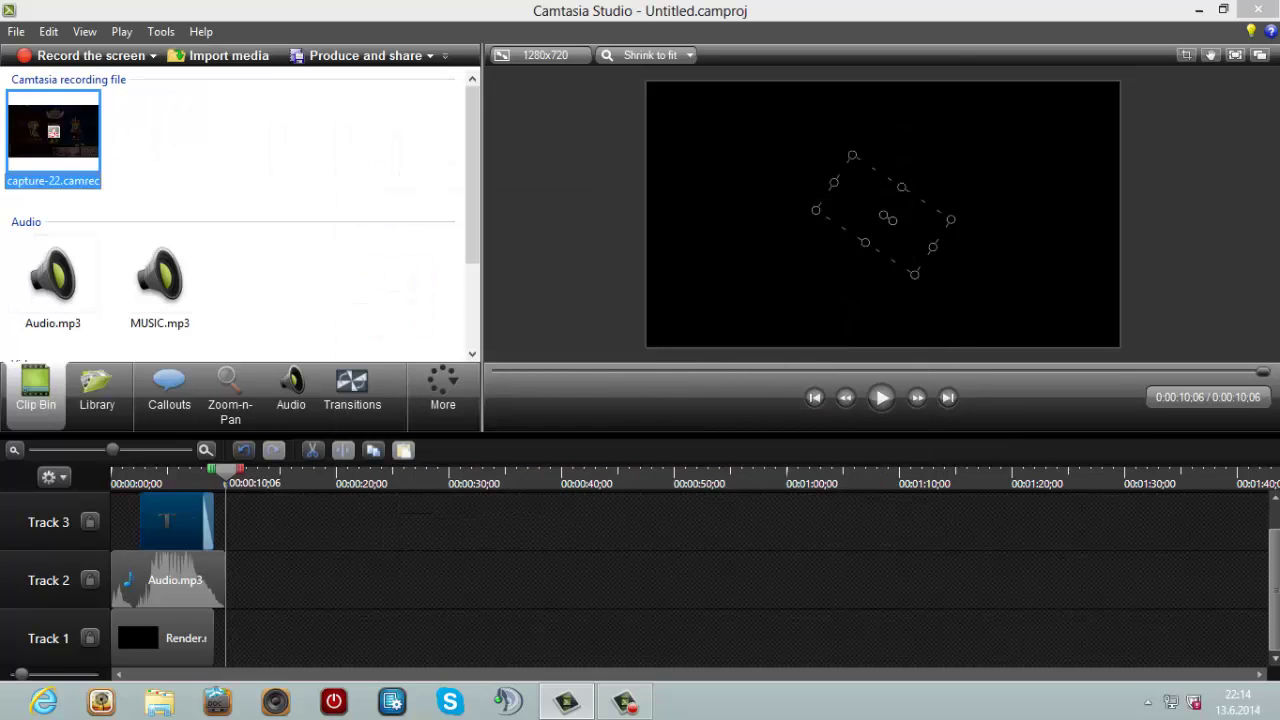
Place capture-22.camrec behind the render clip on Track 1 and delete it from the timeline again.
left_click_drag(53, 130, 240, 638)
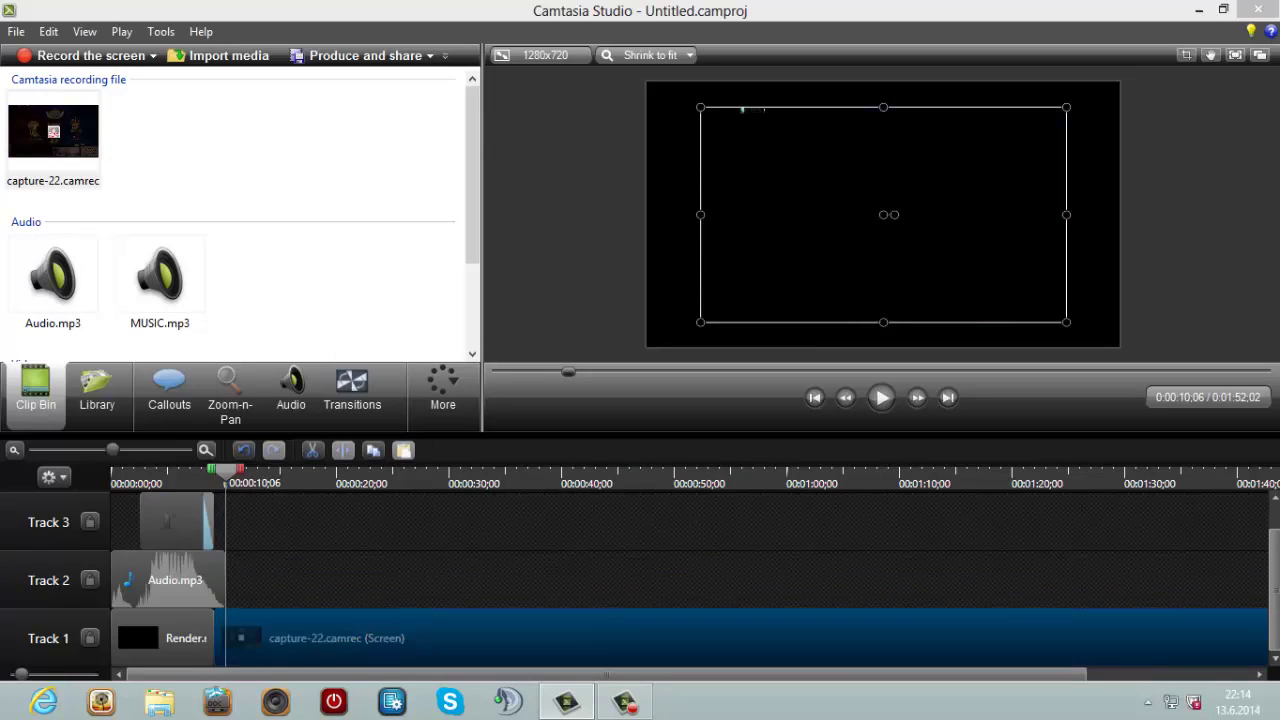
right_click(370, 612)
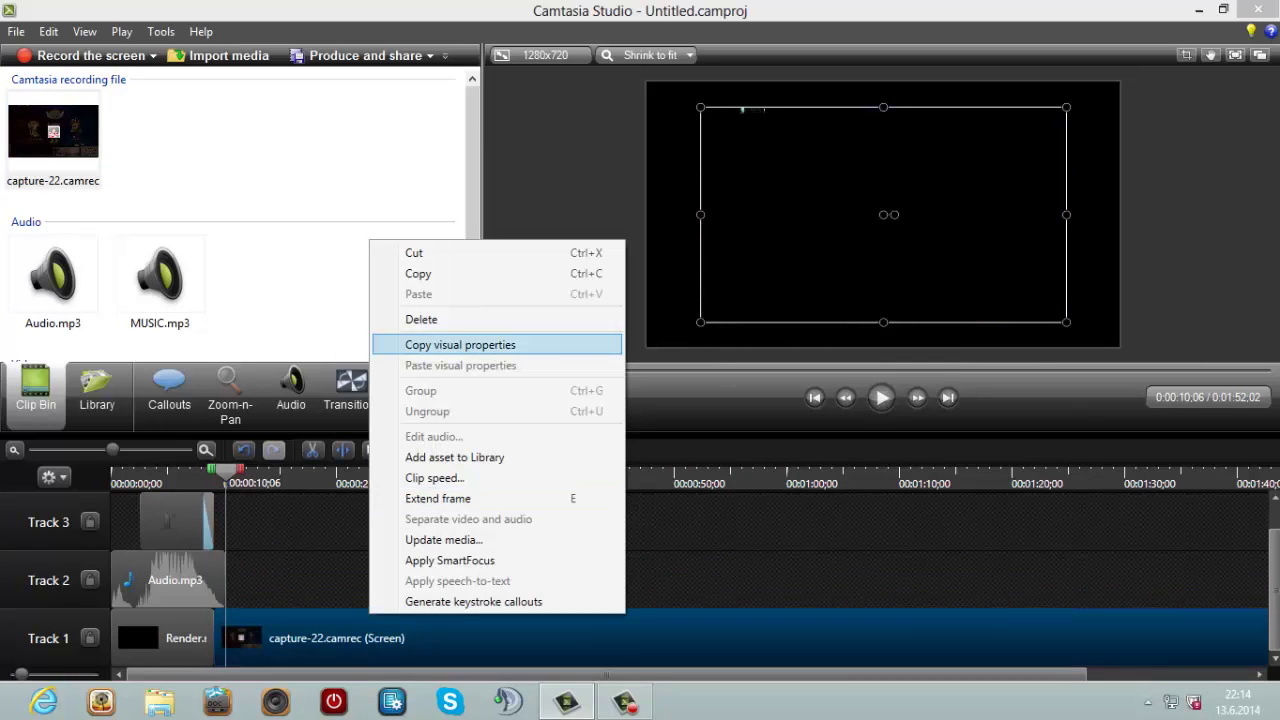
left_click(420, 319)
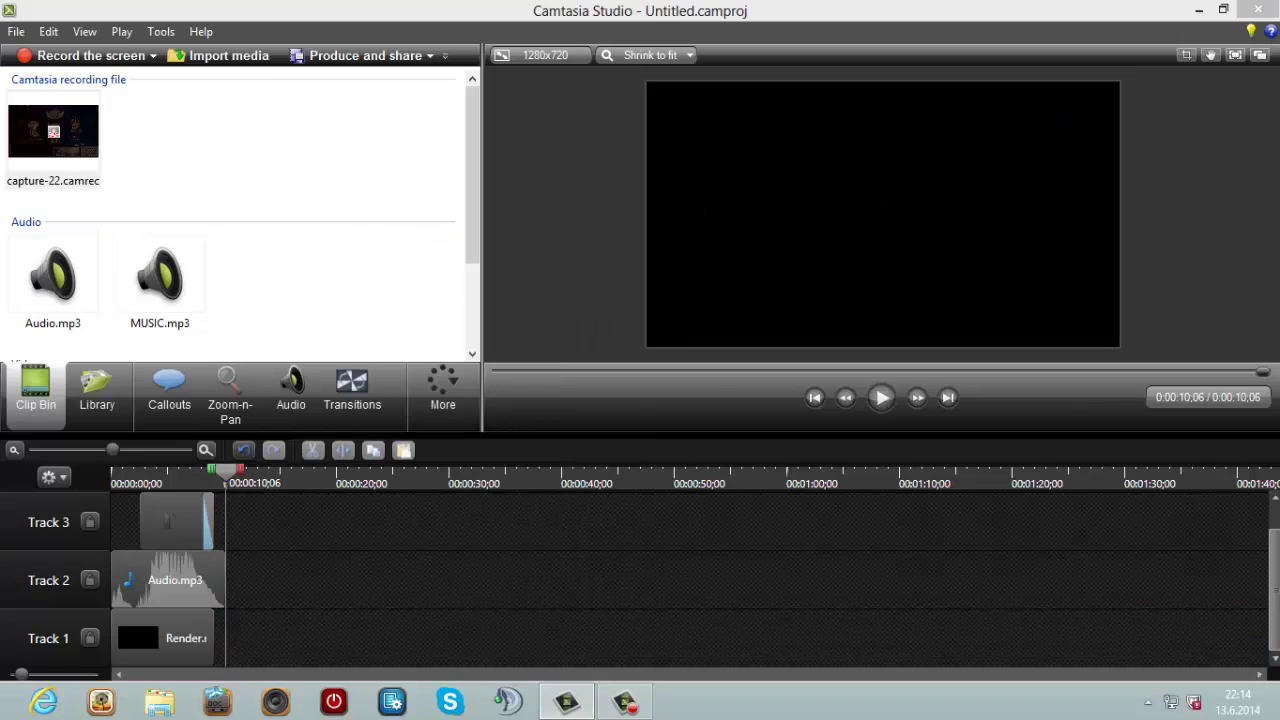
Preview the opening seconds and apply a Dissolve transition to the start of the text callout on Track 3.
key("space")
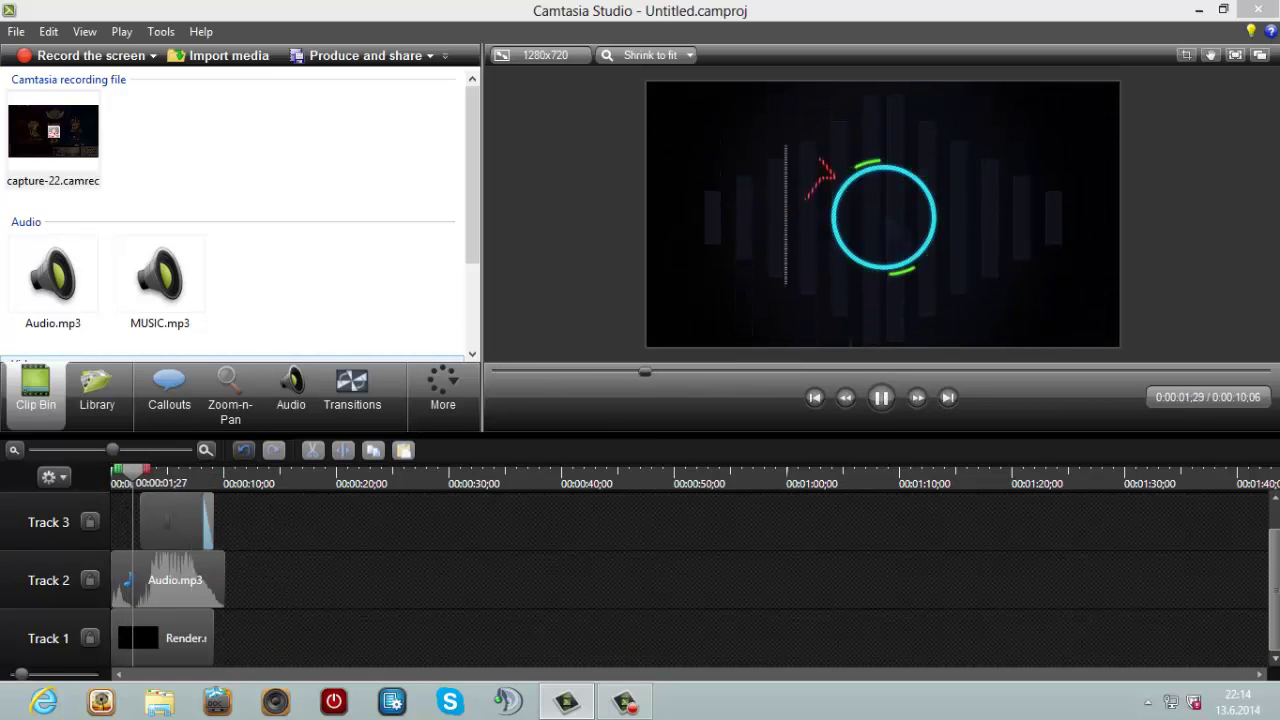
key("space")
left_click(352, 390)
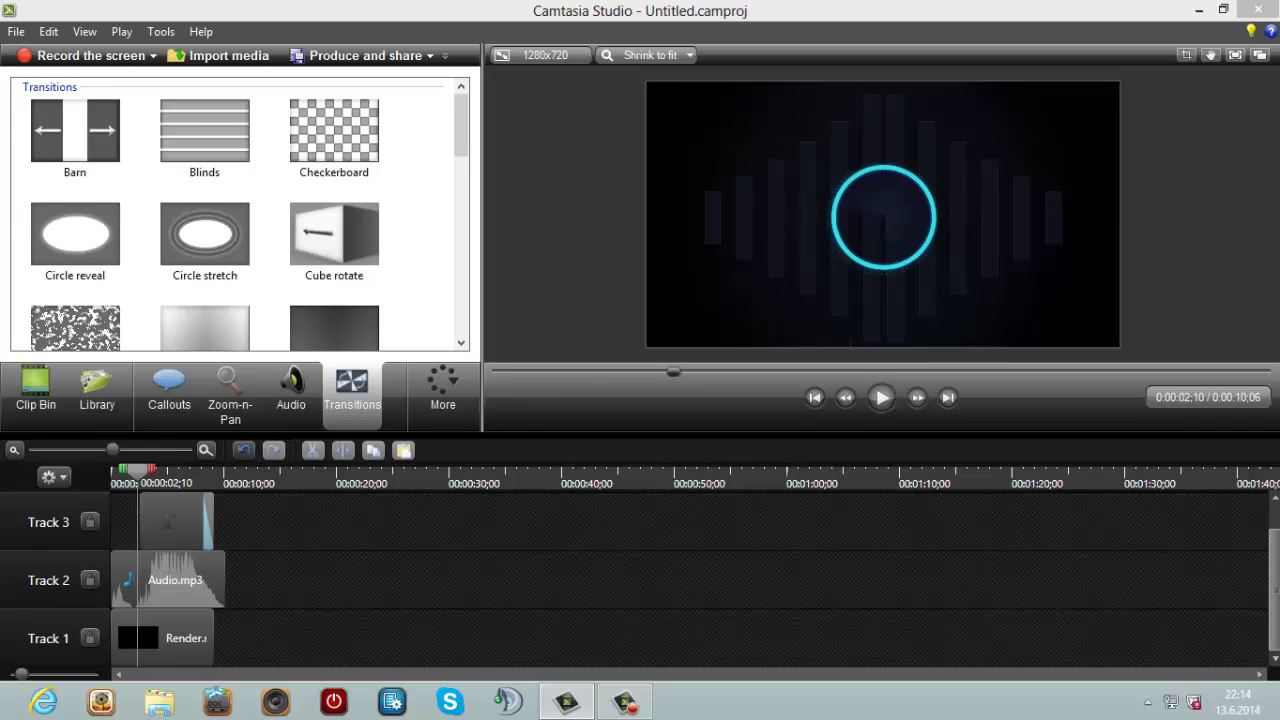
left_click_drag(205, 234, 202, 262)
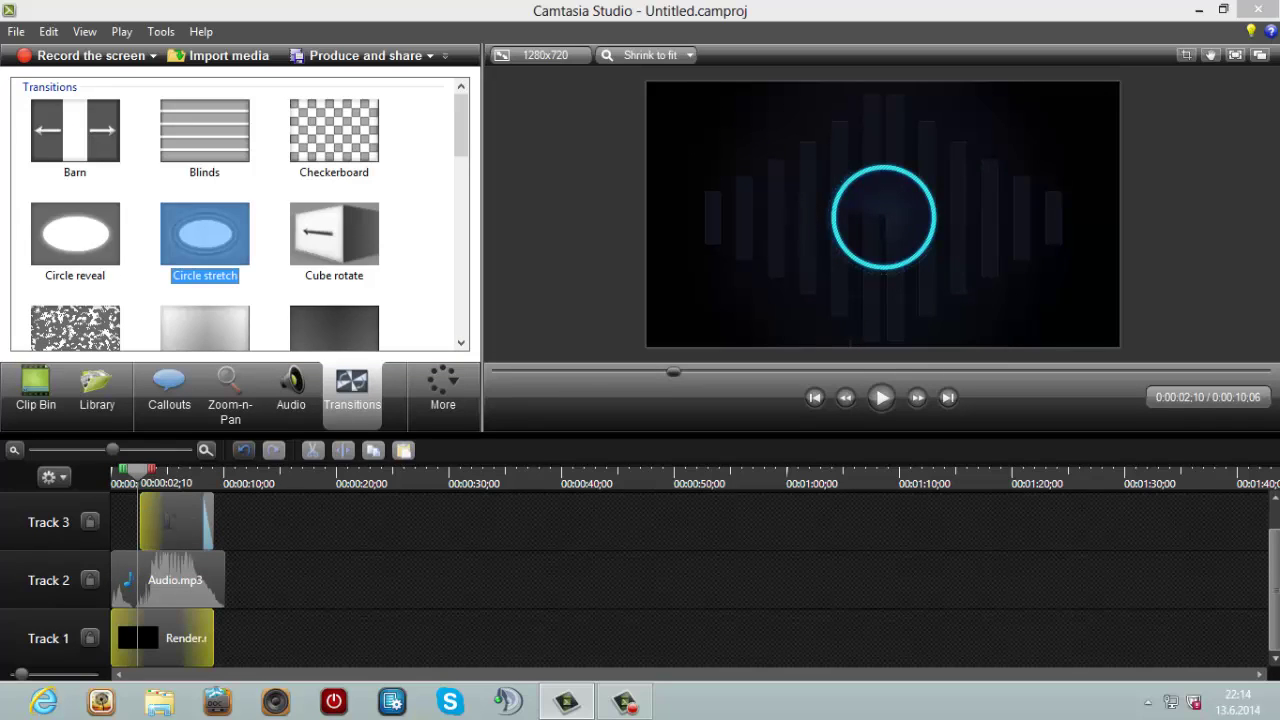
left_click(334, 234)
scroll(240, 214, "down", 1)
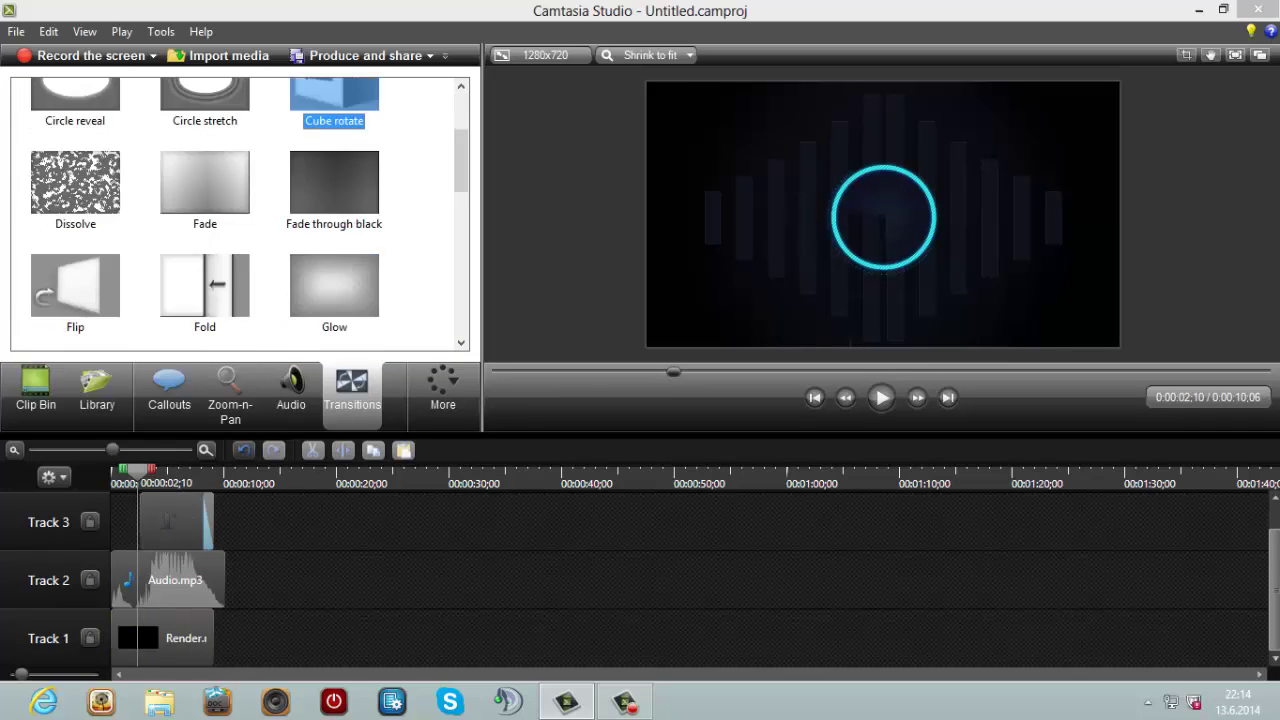
left_click(75, 182)
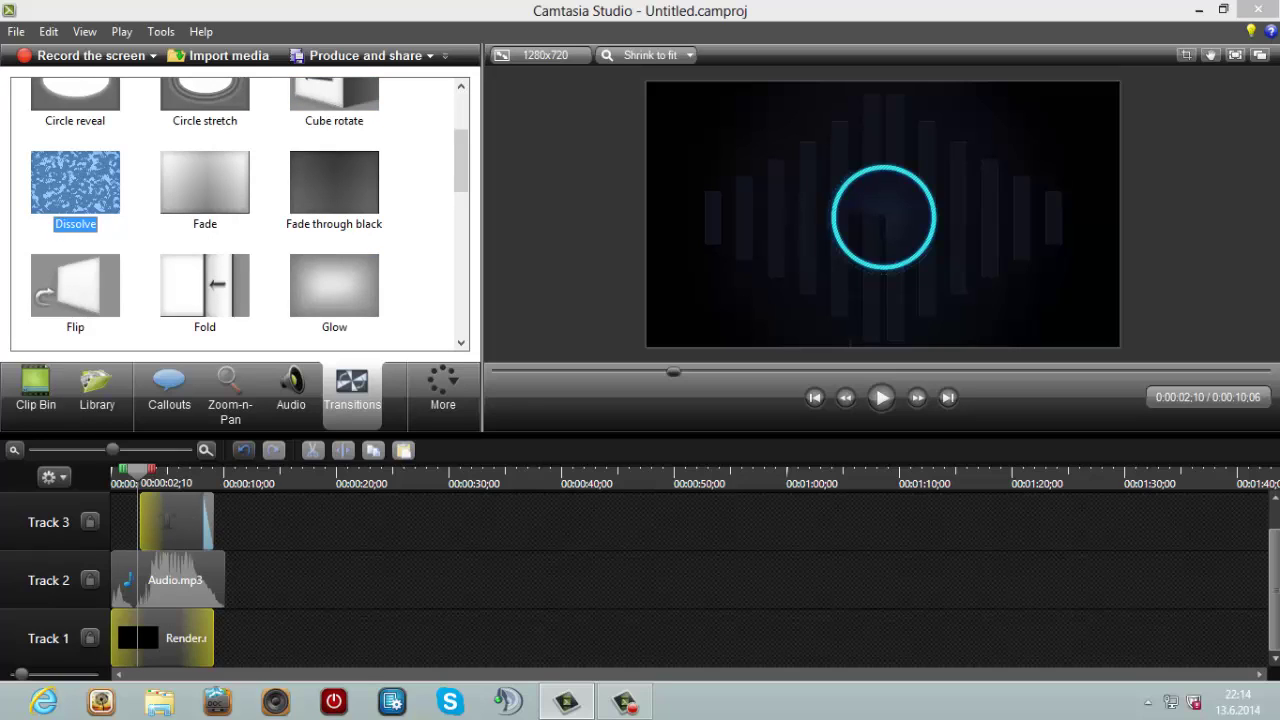
left_click_drag(75, 182, 146, 524)
left_click_drag(146, 524, 146, 524)
Play the intro from the beginning to check the text callout's transition.
left_click_drag(138, 469, 112, 469)
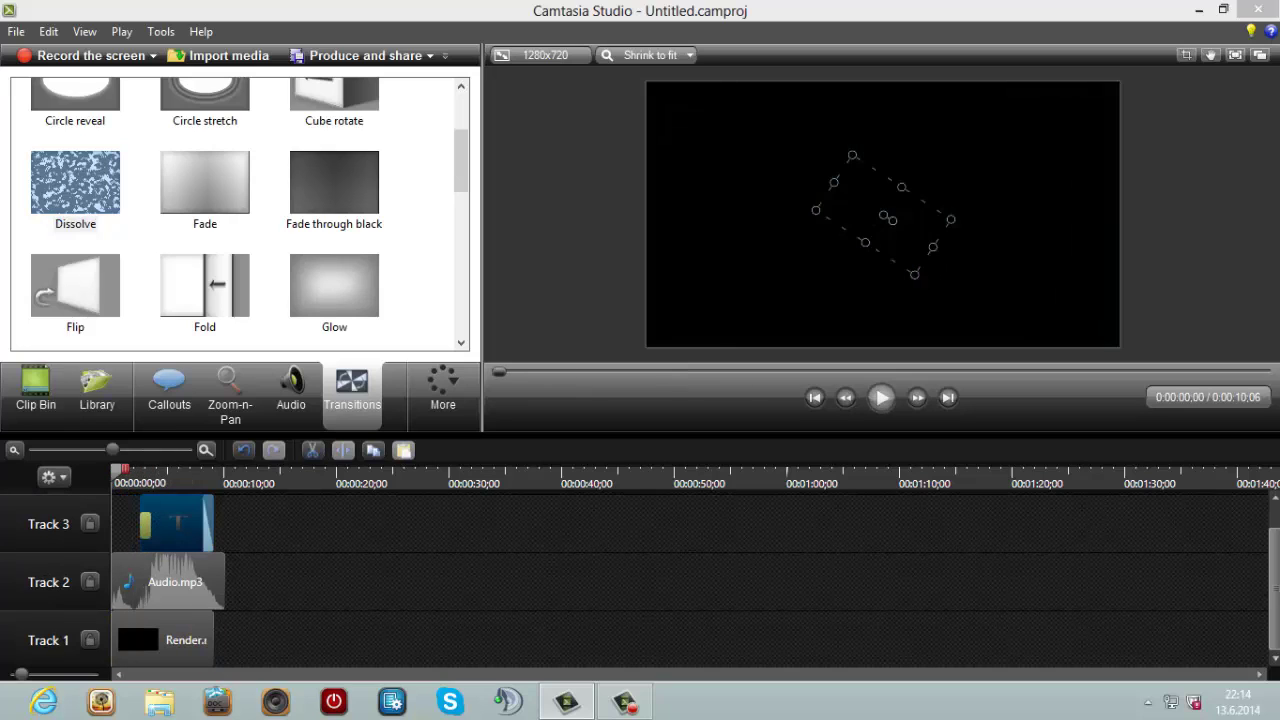
key("space")
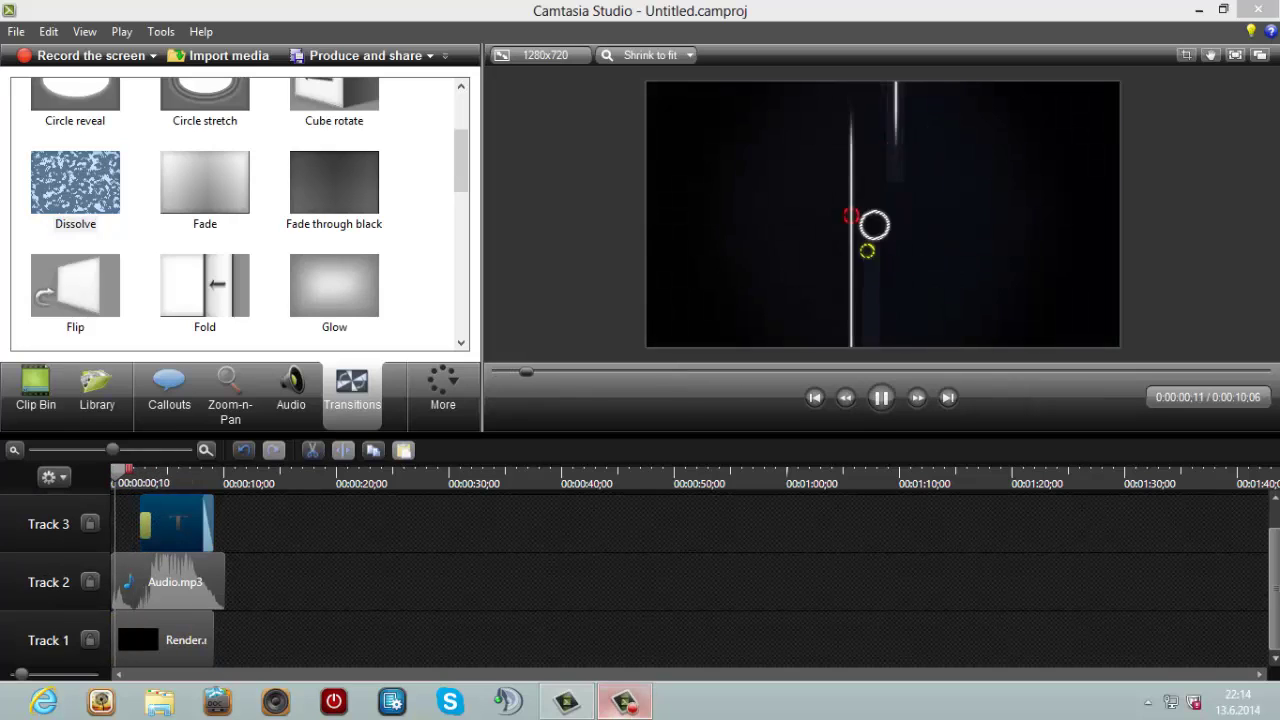
left_click(625, 701)
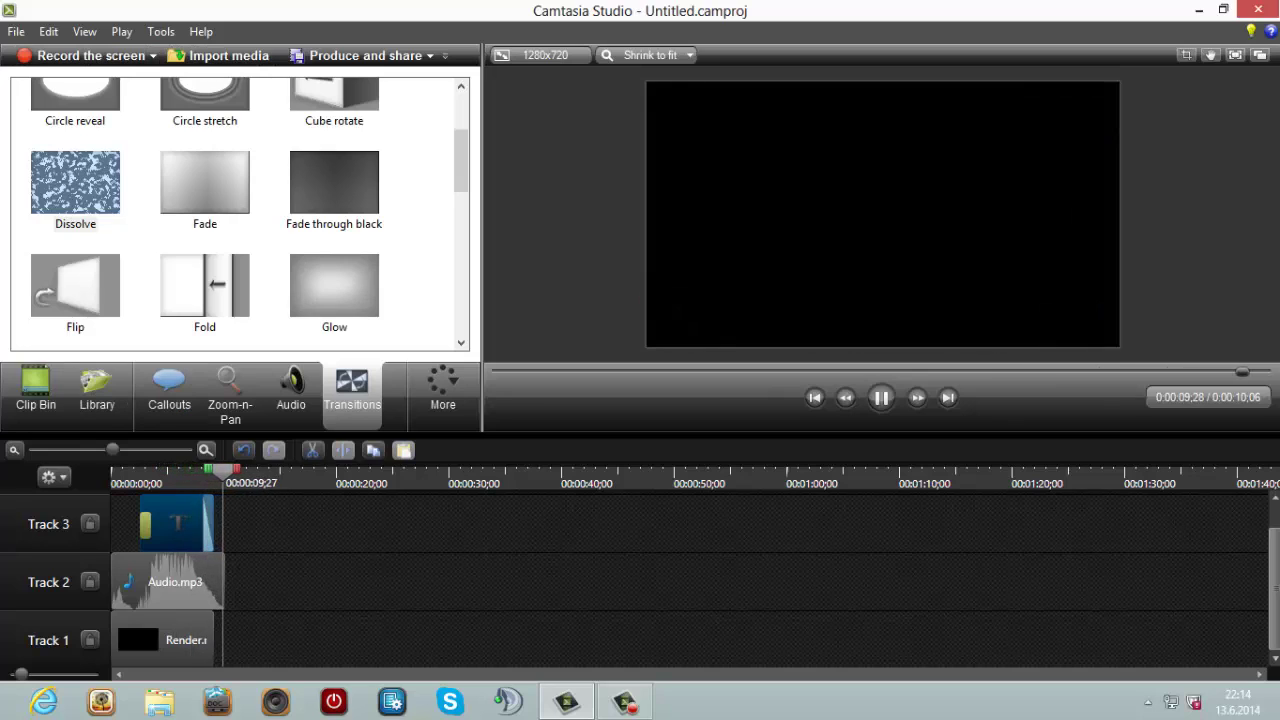
left_click(625, 702)
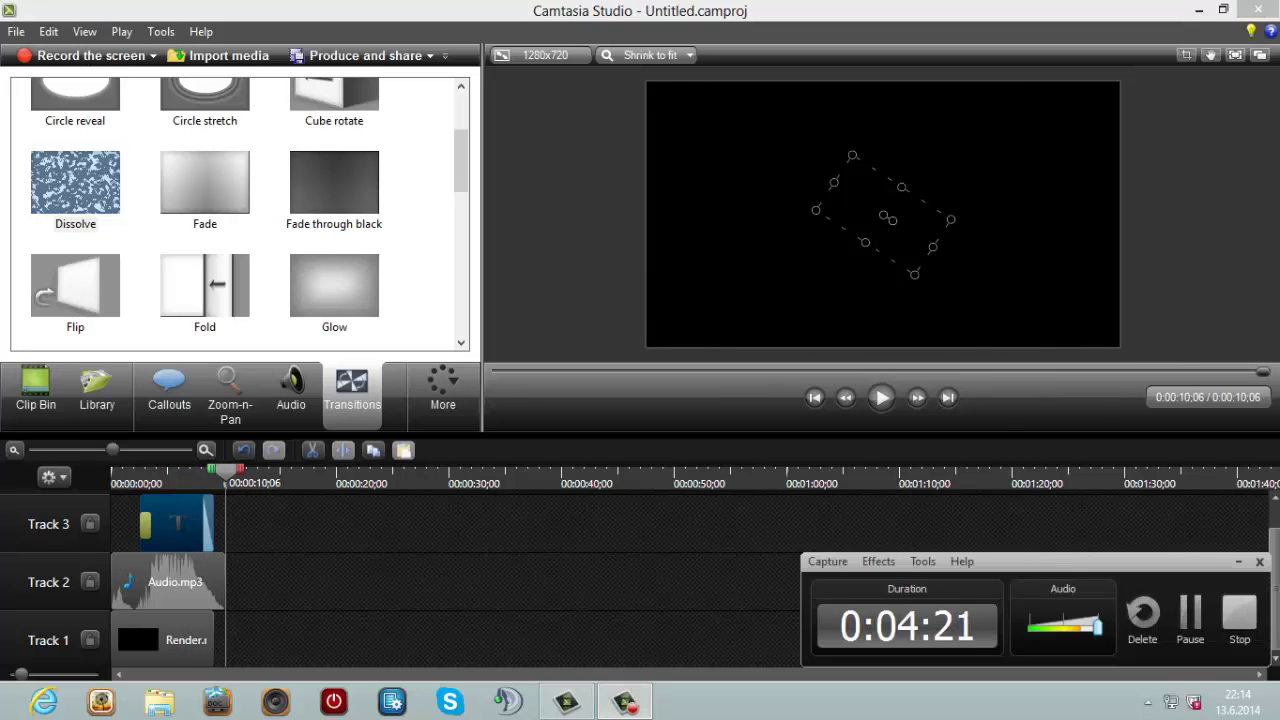
left_click(36, 390)
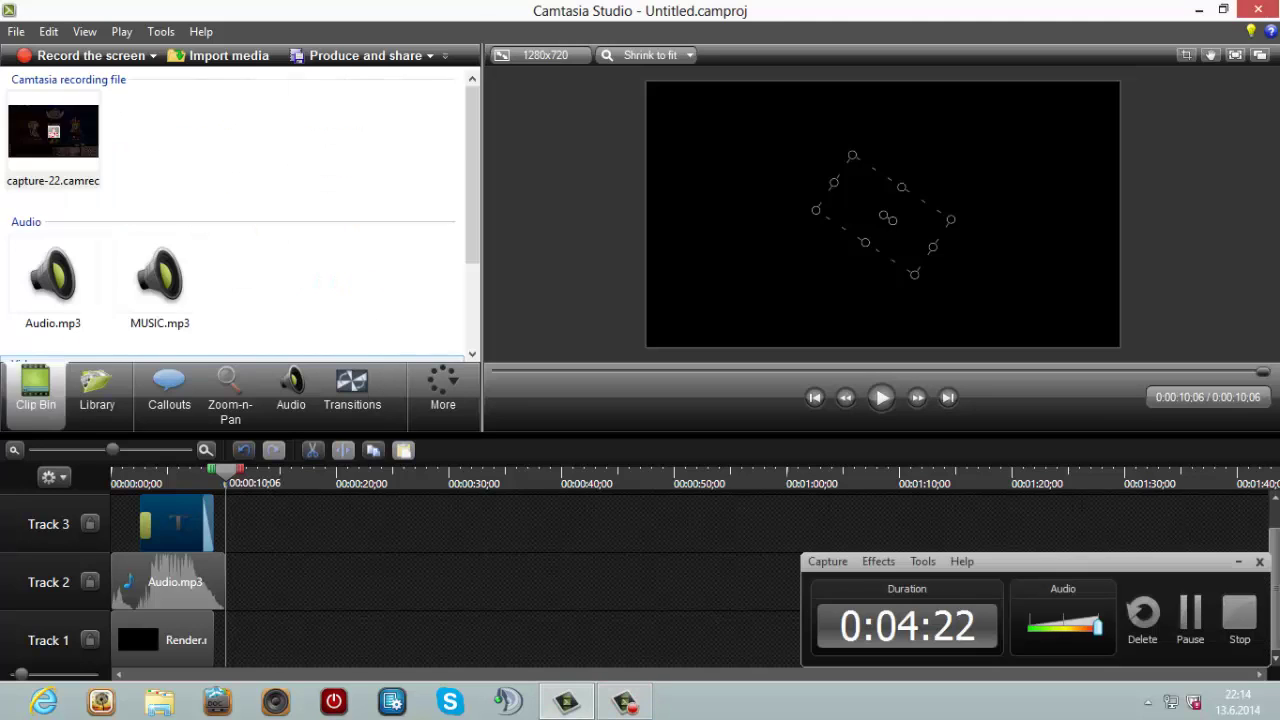
left_click(97, 390)
left_click(36, 390)
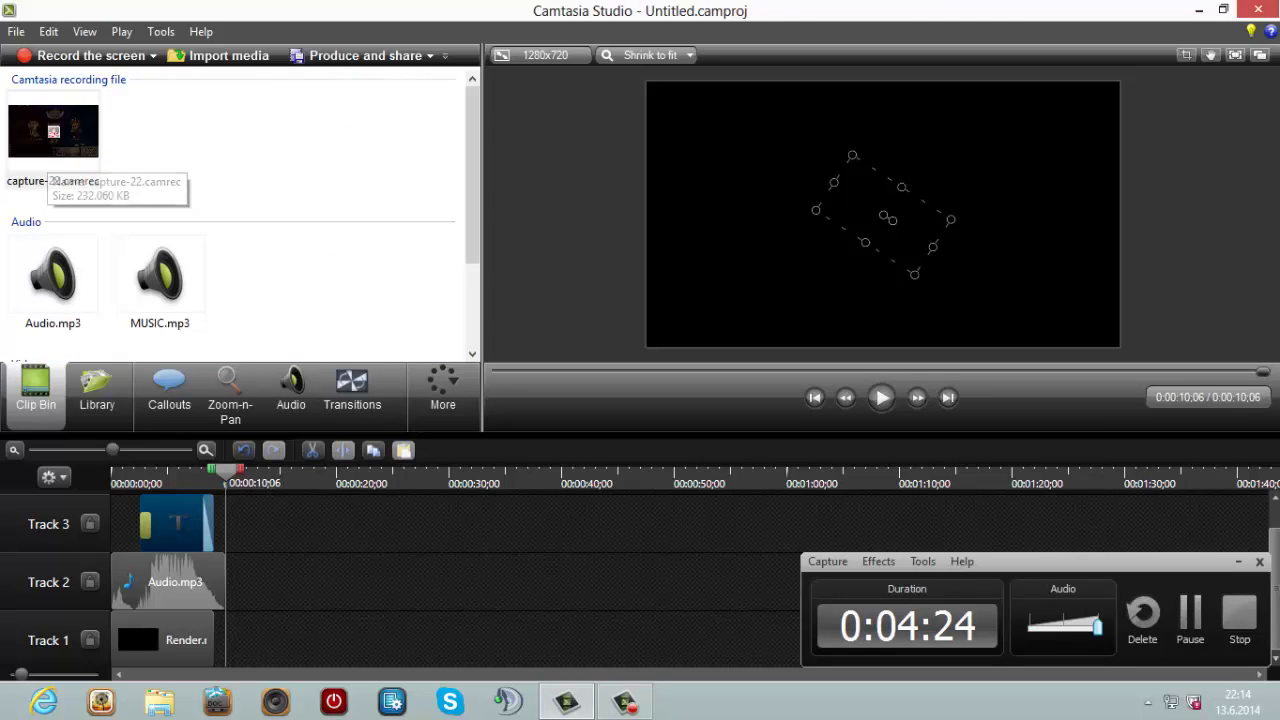
scroll(230, 222, "down", 2)
scroll(230, 222, "down", 1)
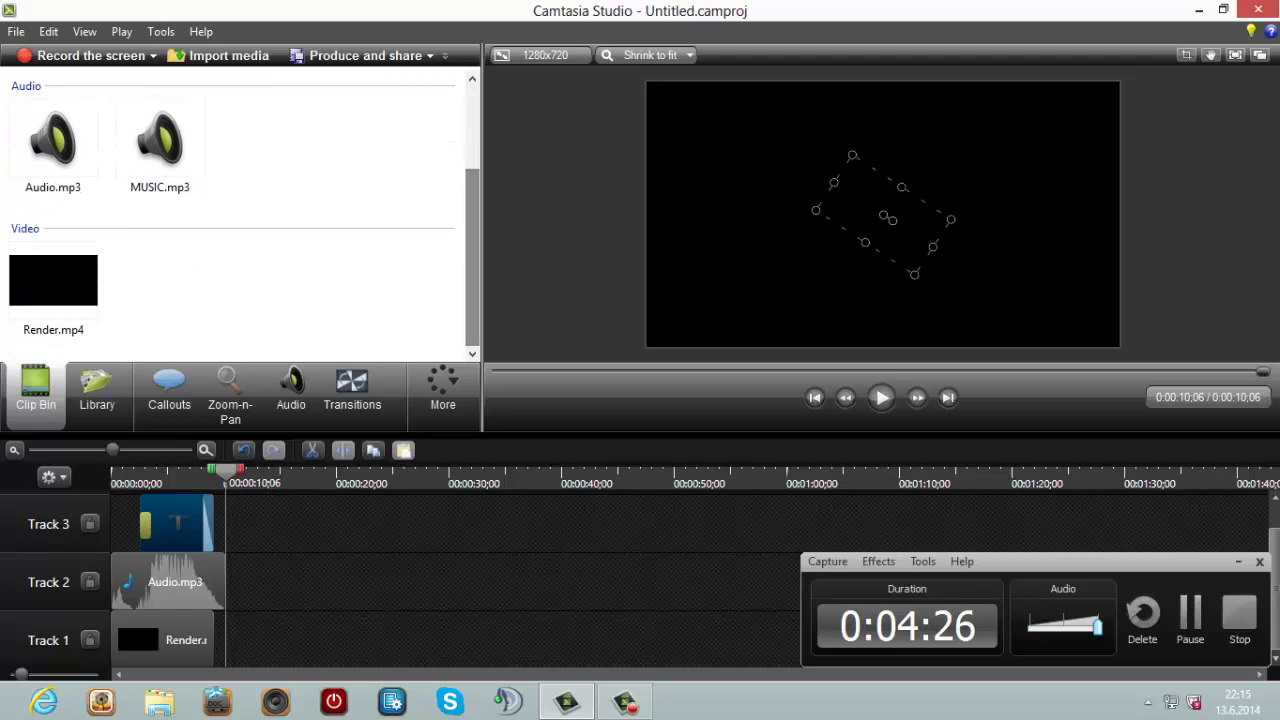